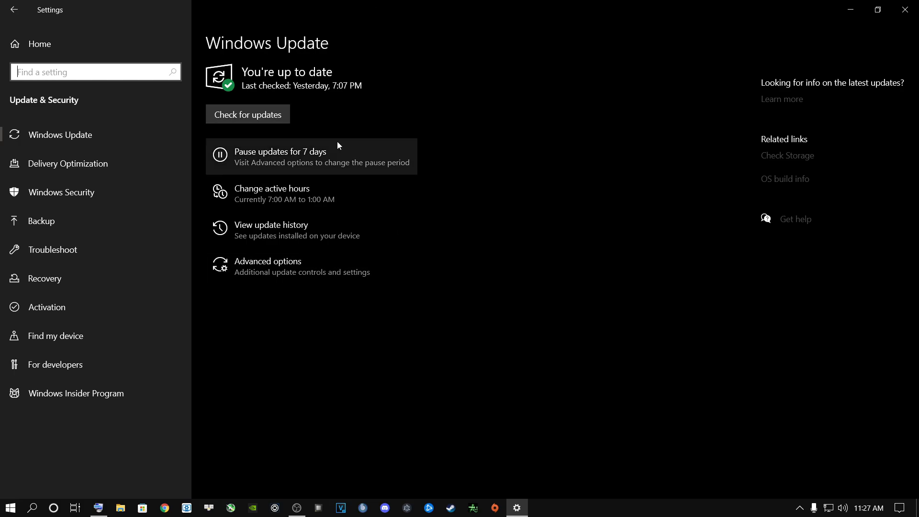
Step: Turn off letting apps run in the background in the Privacy settings, and check the list of individual apps
left_click(42, 47)
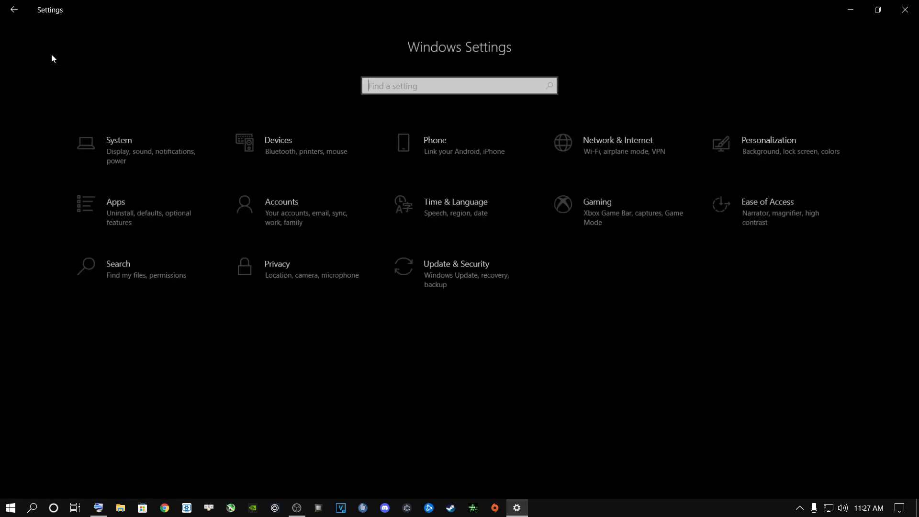
left_click(266, 277)
scroll(74, 263, "down", 10)
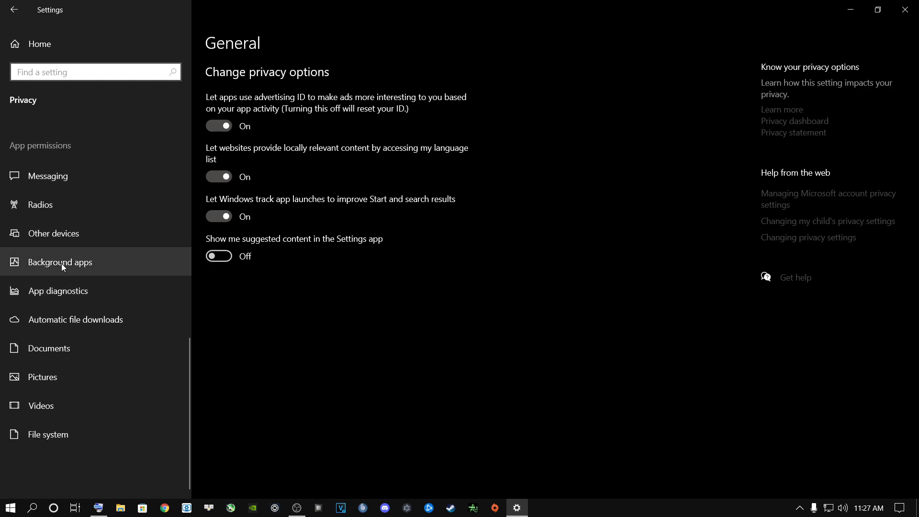
left_click(62, 263)
left_click(219, 114)
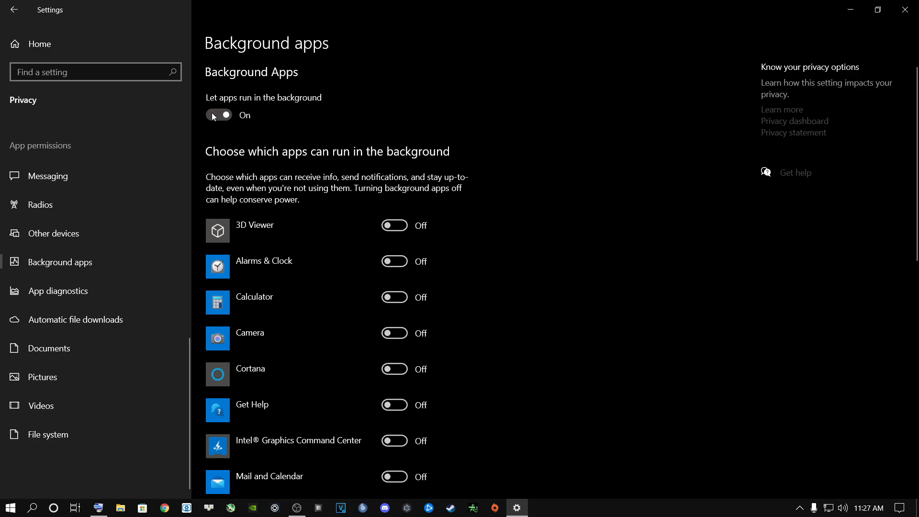
left_click(218, 116)
scroll(297, 263, "down", 10)
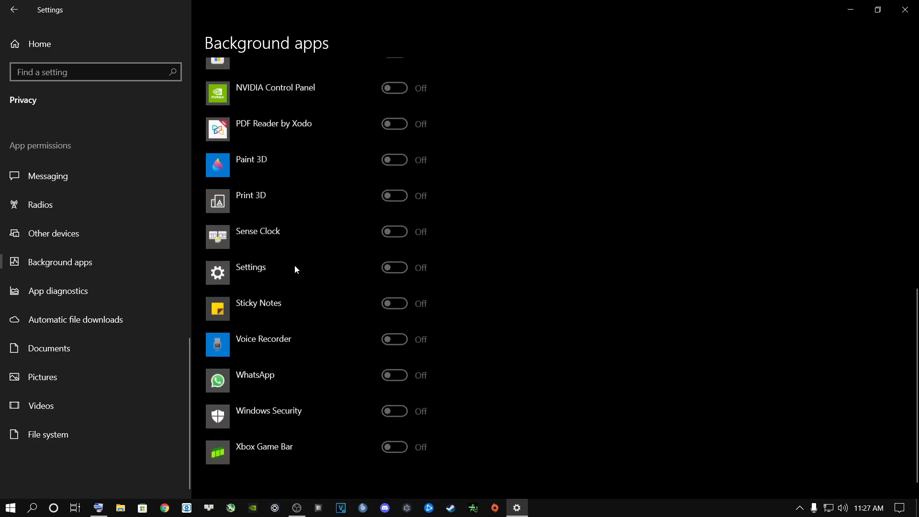
scroll(292, 292, "up", 10)
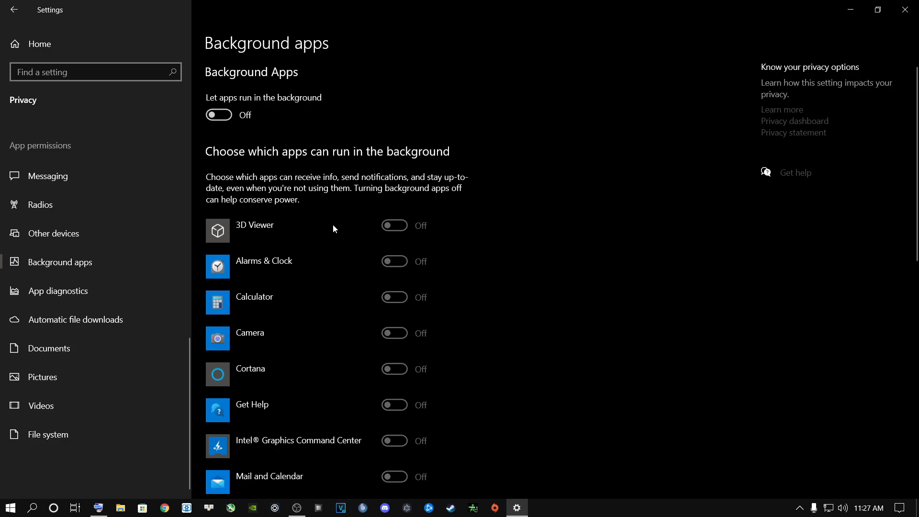
scroll(330, 235, "down", 10)
scroll(297, 277, "up", 10)
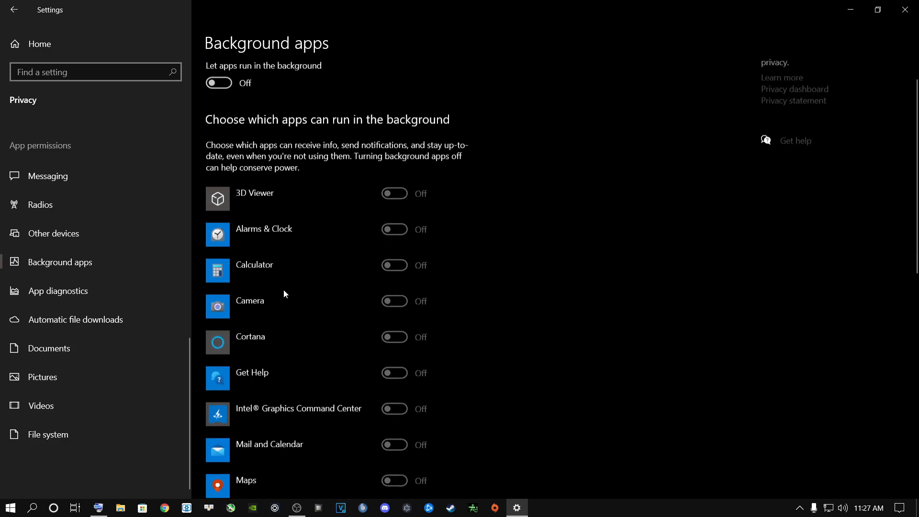
Step: Open the Game Mode page in the Gaming settings and toggle Game Mode on and back off
left_click(30, 44)
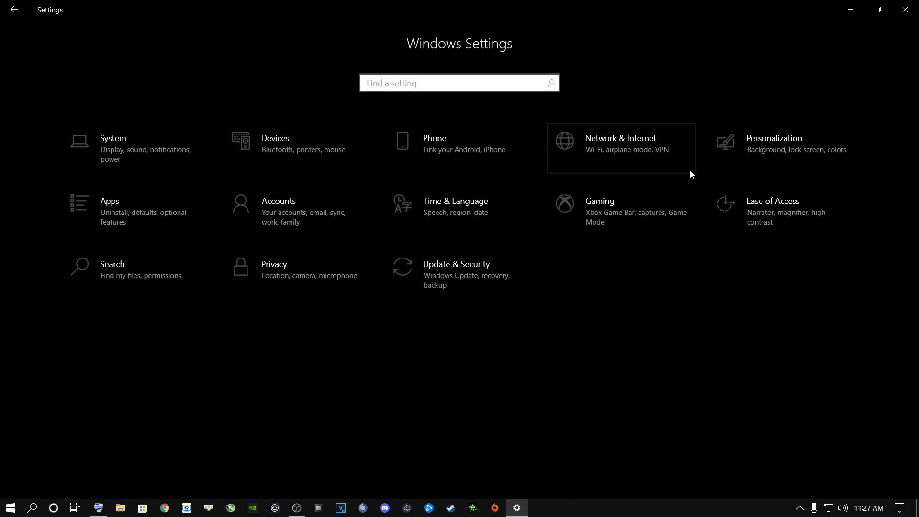
left_click(607, 206)
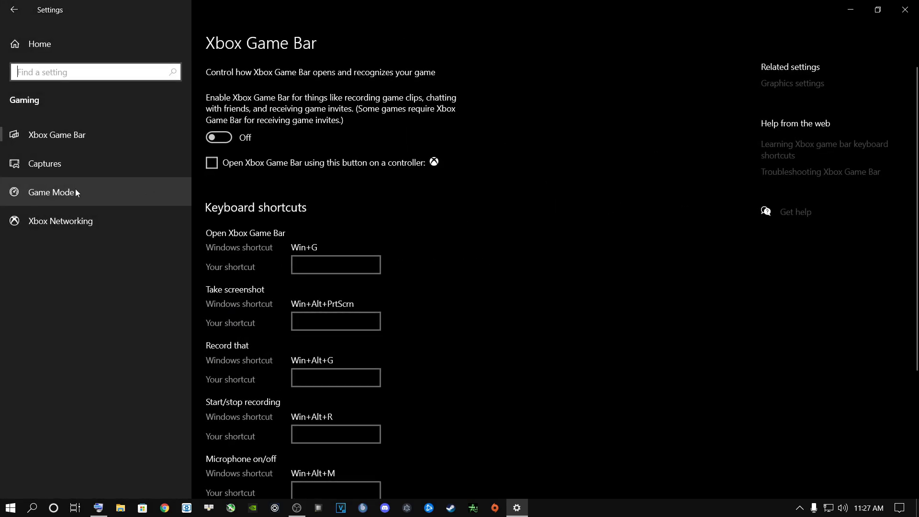
left_click(76, 190)
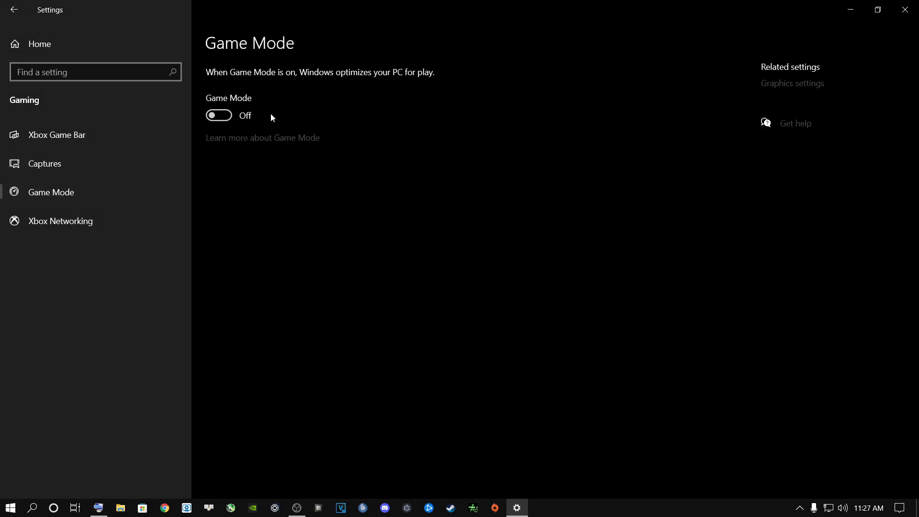
left_click(219, 115)
left_click(225, 118)
left_click(225, 118)
left_click(217, 116)
Step: Set the Windows color mode to Light in the Personalization settings
left_click(45, 46)
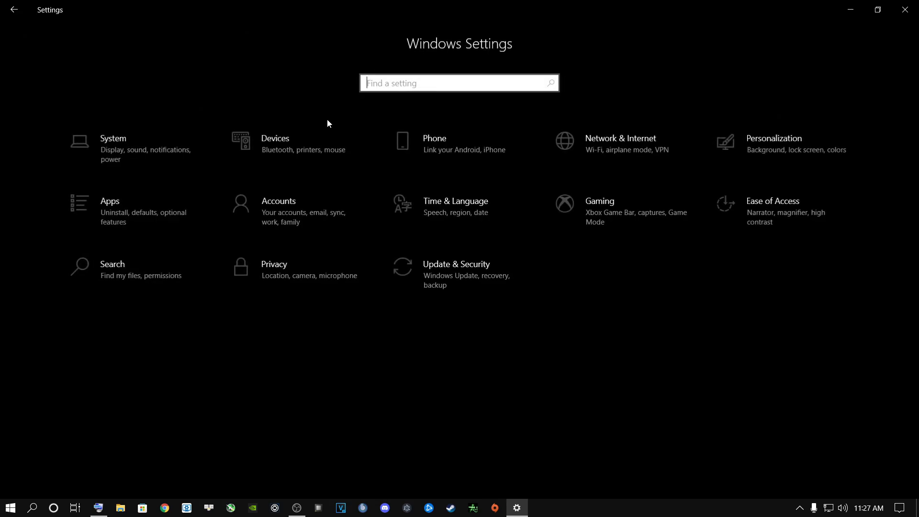
left_click(743, 152)
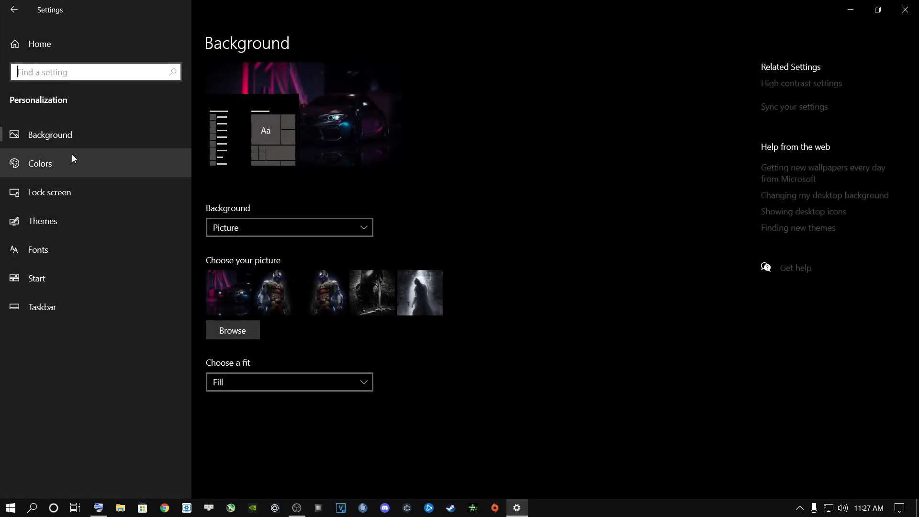
left_click(42, 165)
left_click(283, 229)
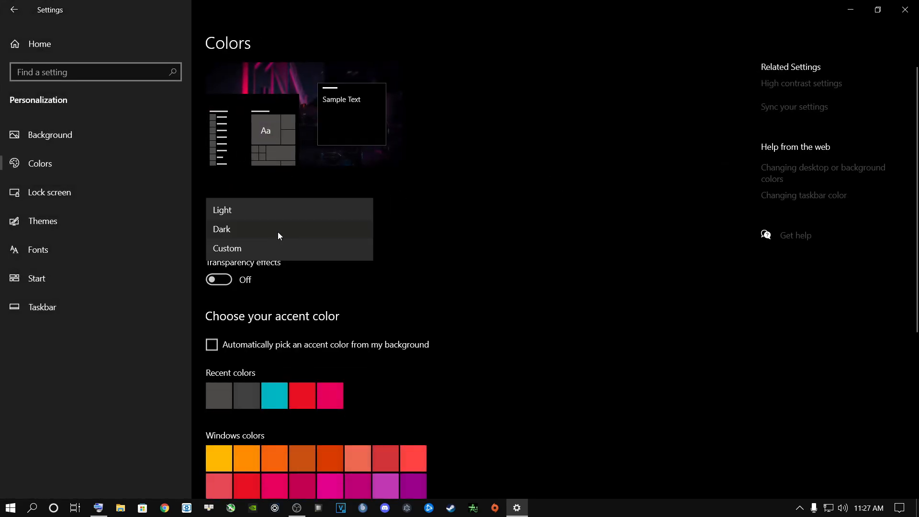
left_click(236, 211)
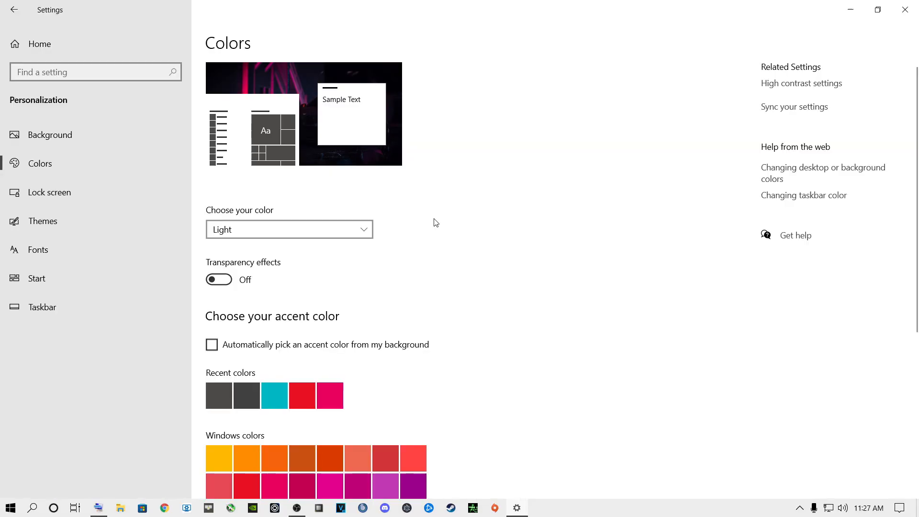
Step: Set the Windows color mode to Dark, look over the accent colors, and close Settings
left_click(303, 229)
left_click(238, 250)
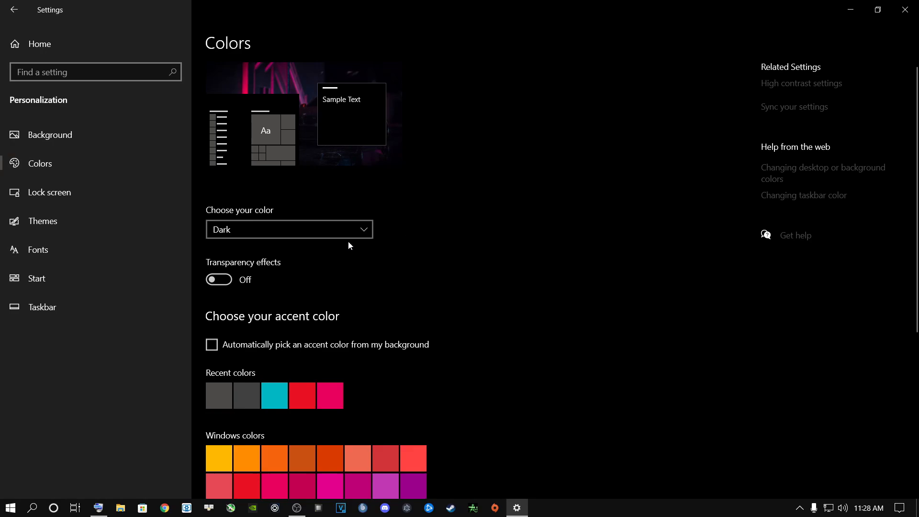
scroll(242, 268, "down", 5)
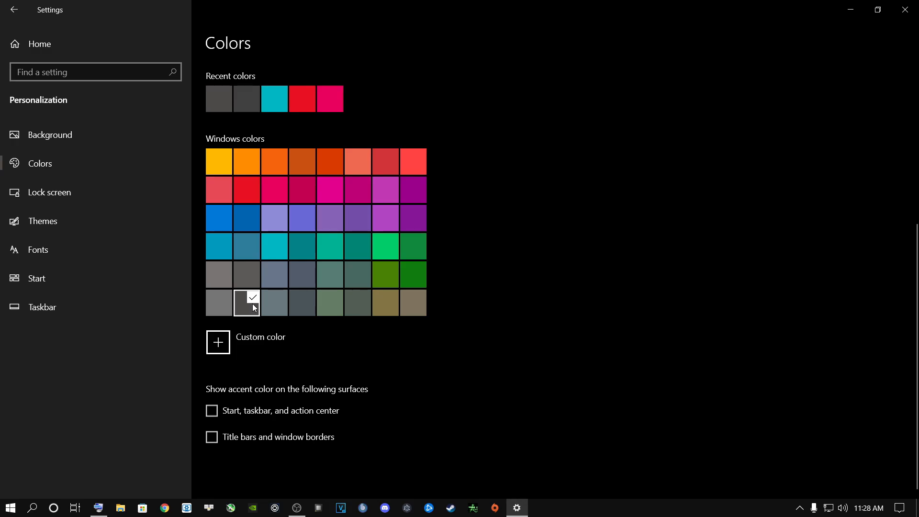
left_click(904, 10)
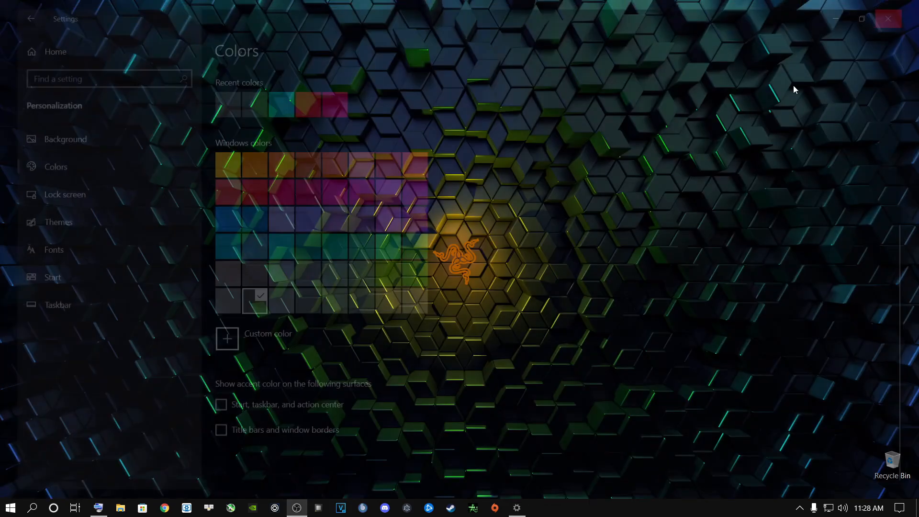
Step: Open the user's temporary files folder by running %temp% from the Run dialog
left_click(32, 506)
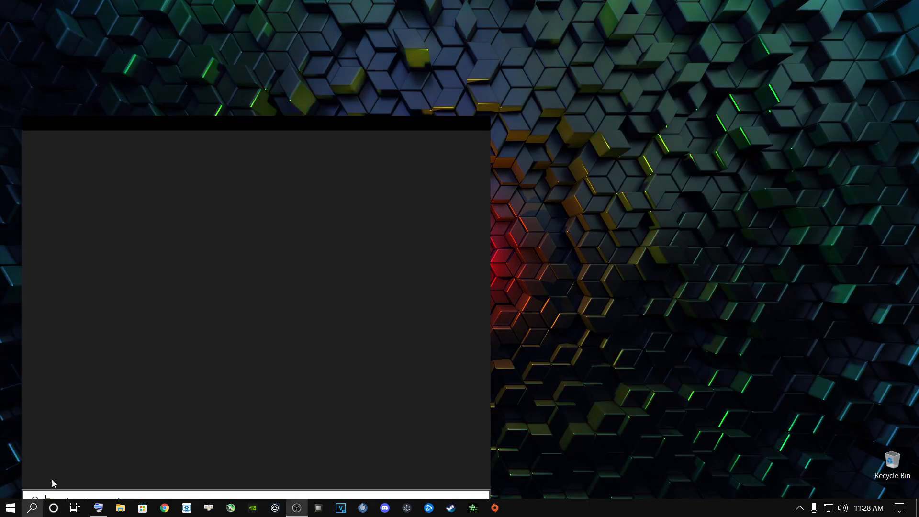
type("ru")
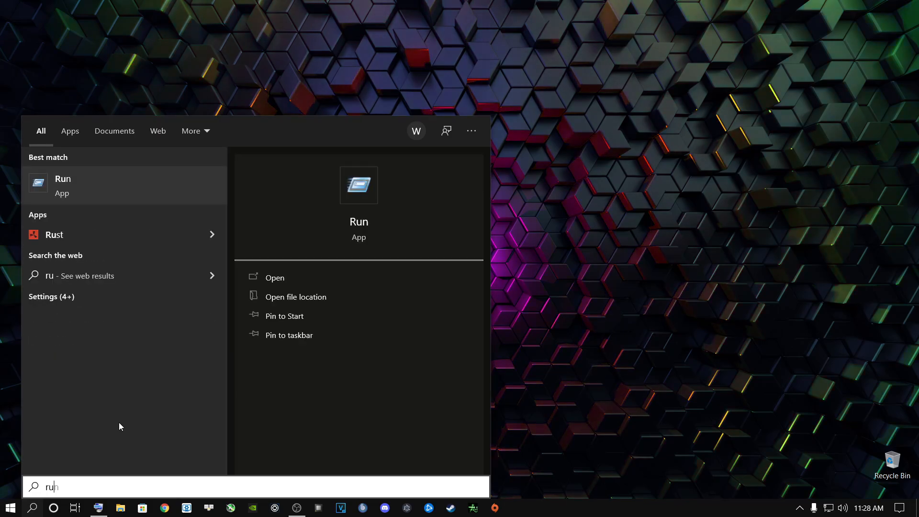
key("Return")
key("BackSpace")
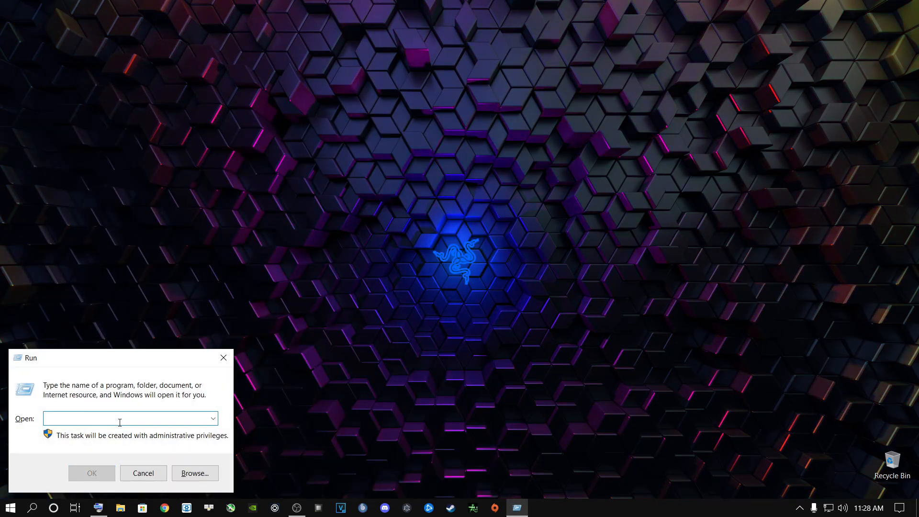
type("%temp%")
left_click(119, 422)
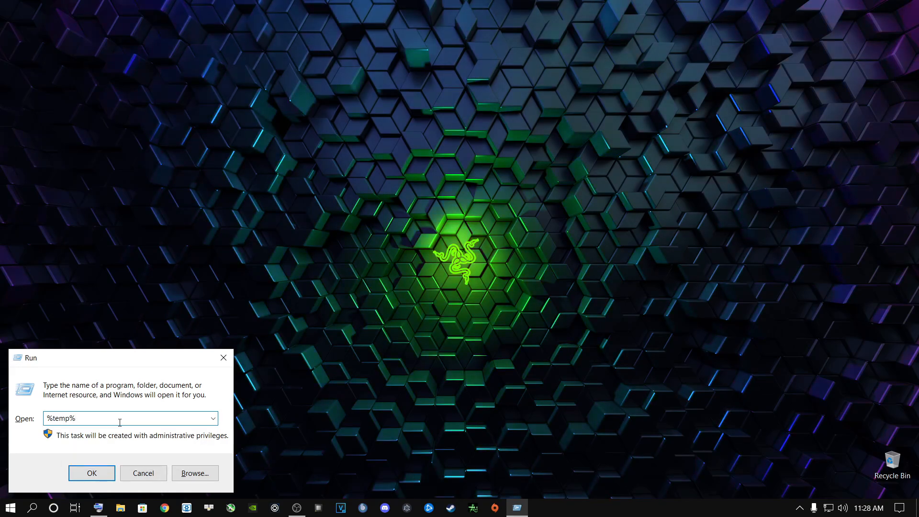
key("Return")
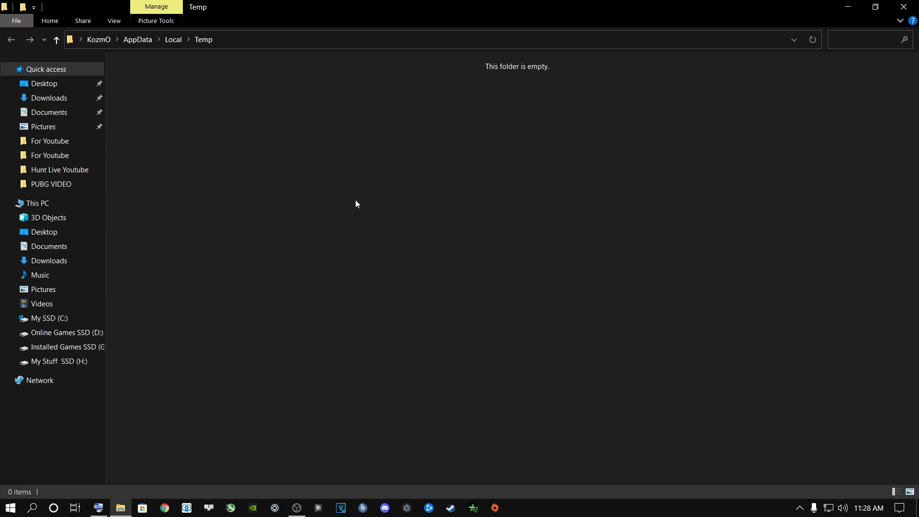
Step: Close the Temp folder and check whether the Recycle Bin can be emptied
left_click(903, 7)
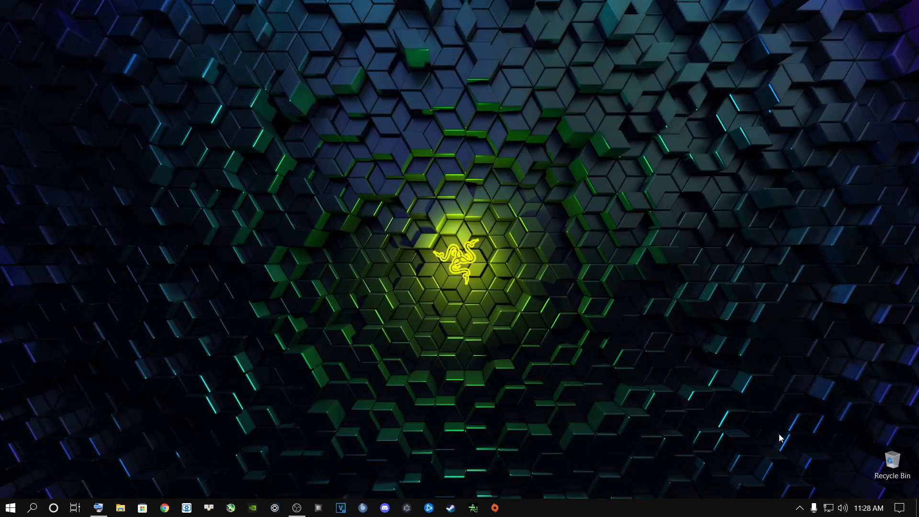
right_click(893, 456)
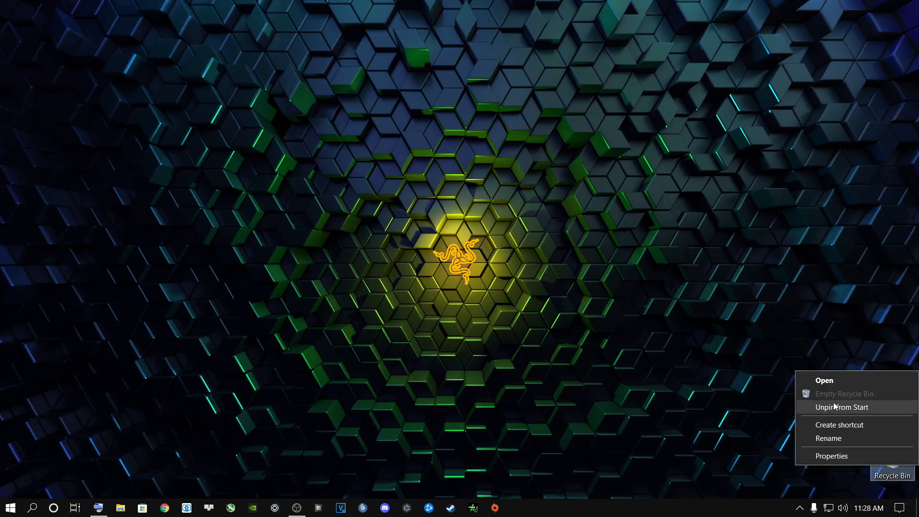
left_click(502, 298)
Step: Open the Windows Temp folder by running temp from the Run dialog, check its contents, and leave it
left_click(32, 507)
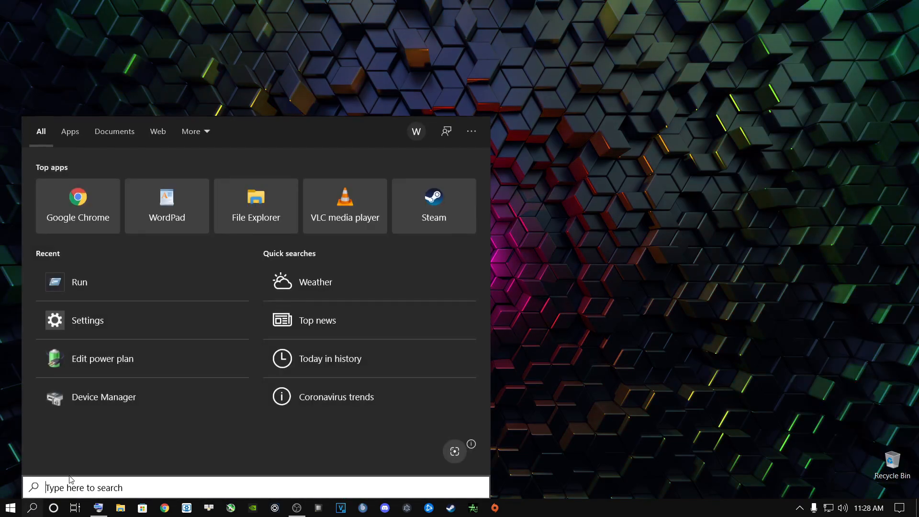
type("ru")
key("Return")
key("BackSpace")
type("temp")
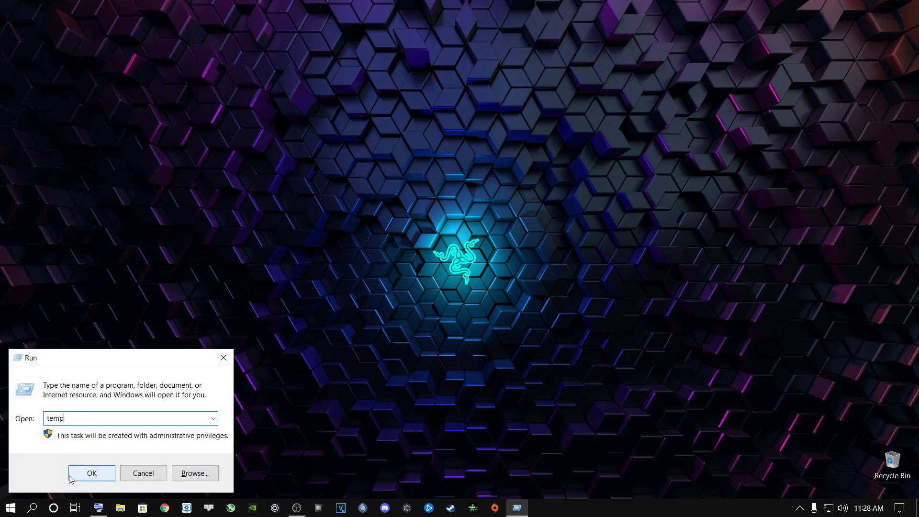
key("Return")
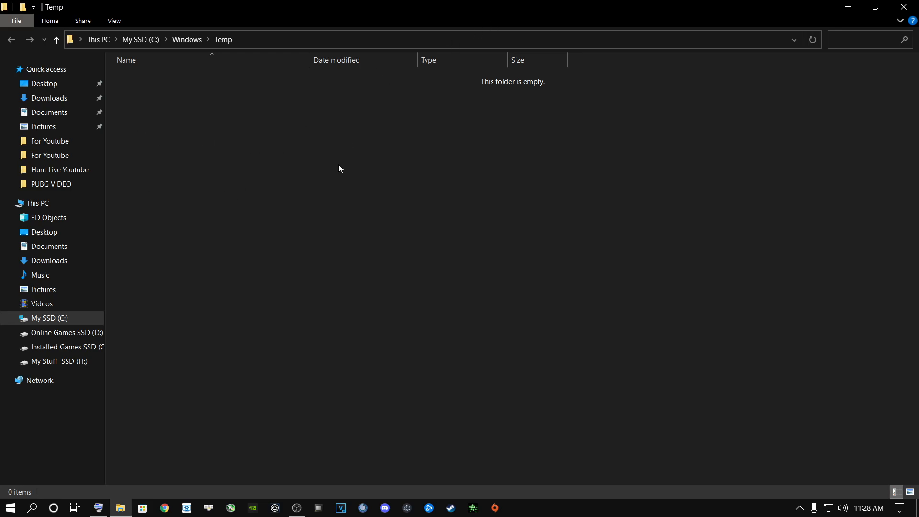
key("super+d")
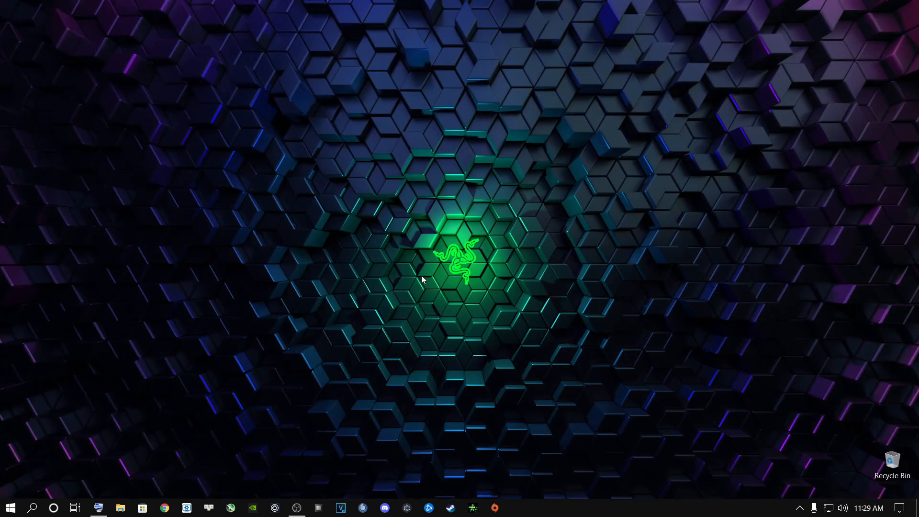
Step: Open the Windows Prefetch folder by running prefetch from the Run dialog
left_click(32, 507)
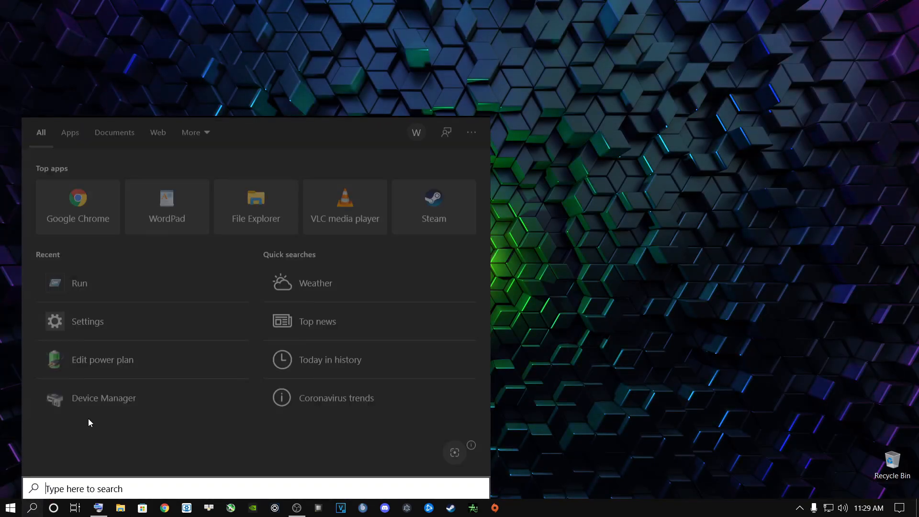
type("run")
key("Return")
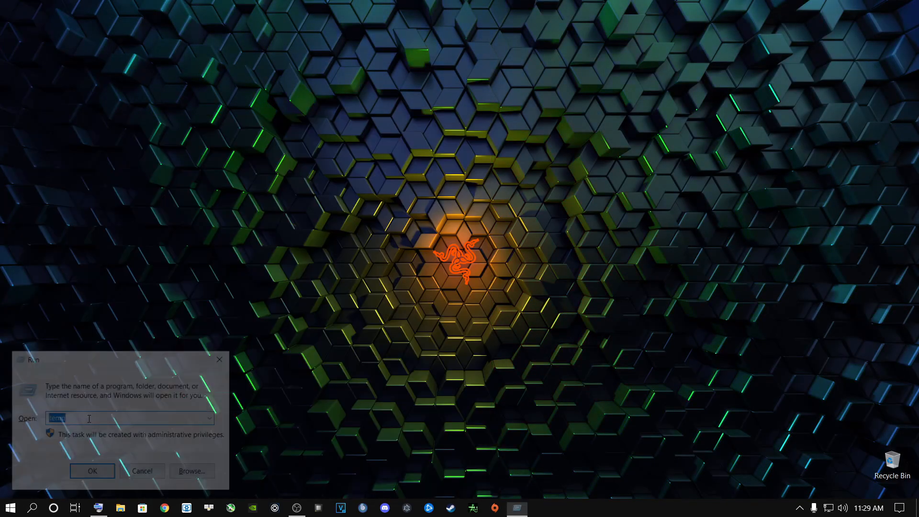
type("prefetch")
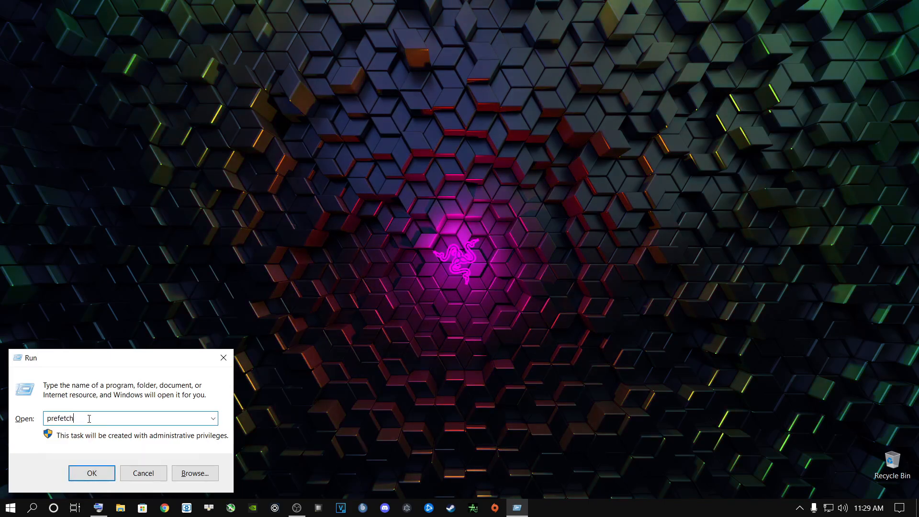
key("Return")
Step: Delete all files in the Prefetch folder, skipping any in use for all current items, and close the folder
left_click(165, 196)
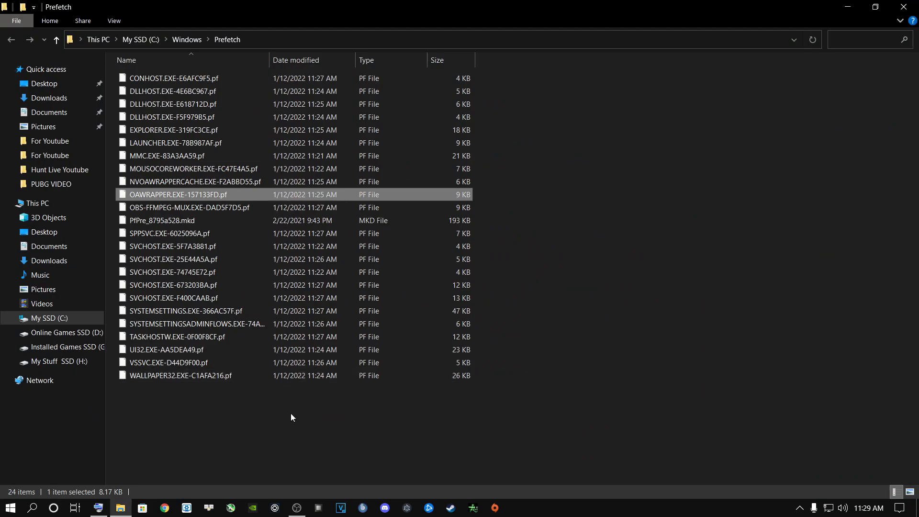
key("ctrl+a")
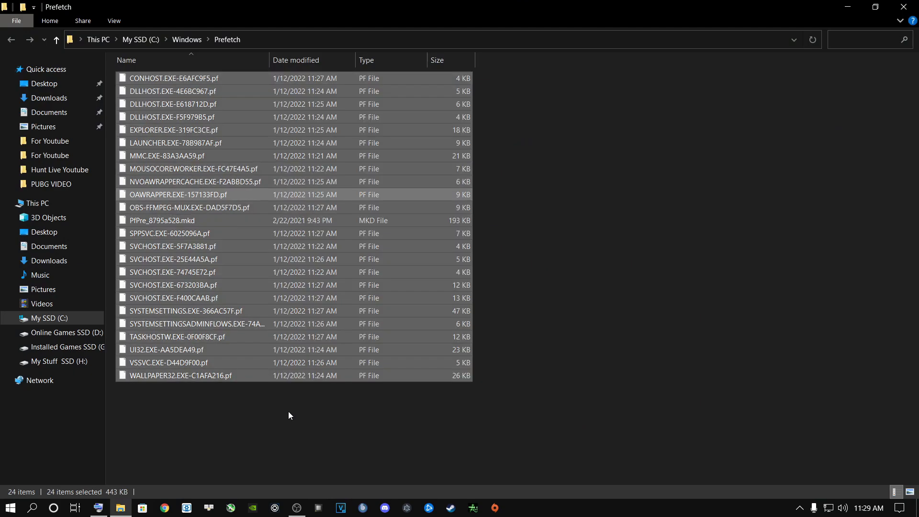
right_click(193, 271)
left_click(242, 387)
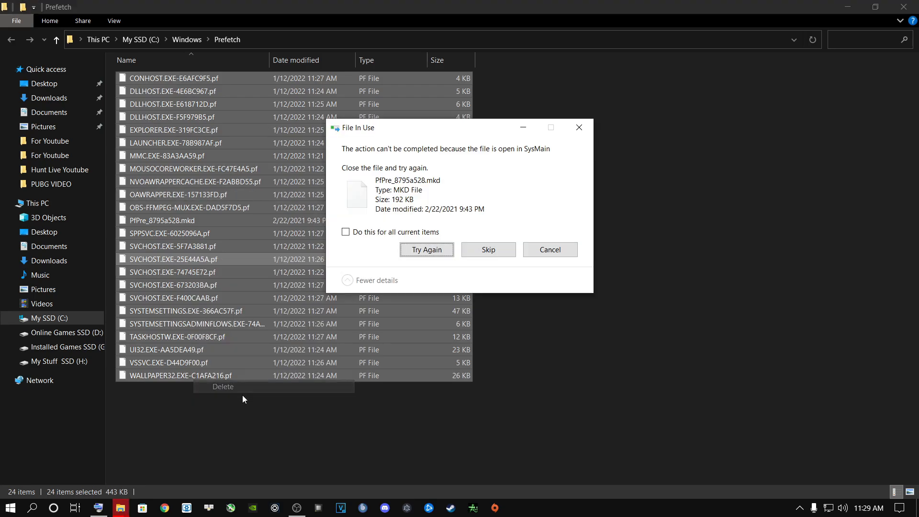
left_click(413, 253)
left_click(346, 233)
left_click(488, 250)
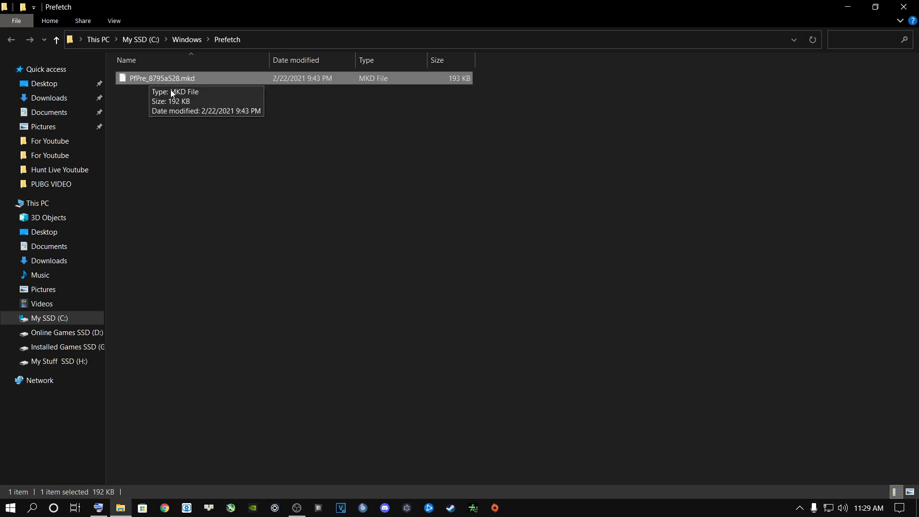
left_click(903, 6)
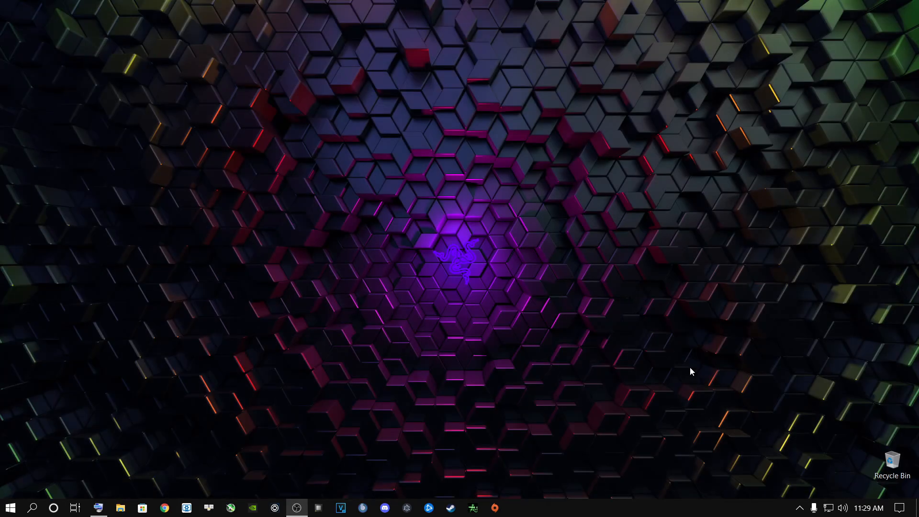
Step: Empty the Recycle Bin and confirm permanent deletion of its contents
right_click(891, 465)
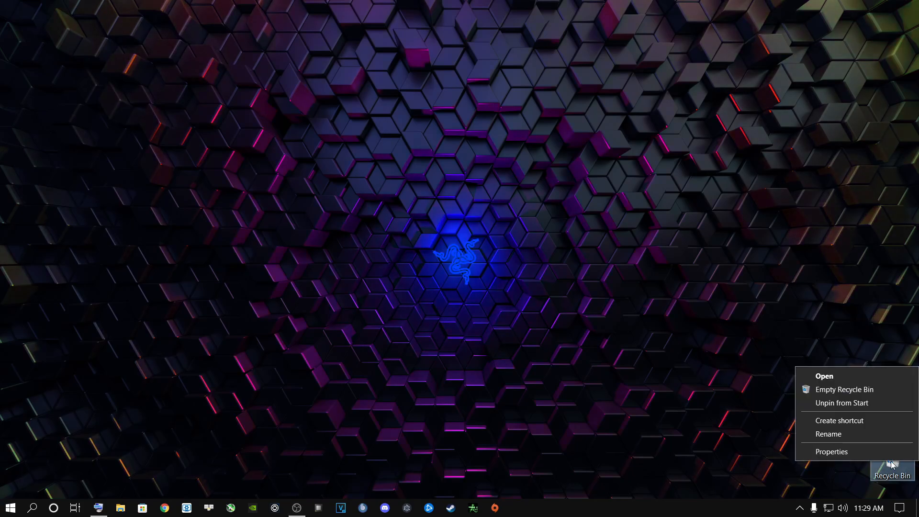
left_click(829, 390)
left_click(488, 272)
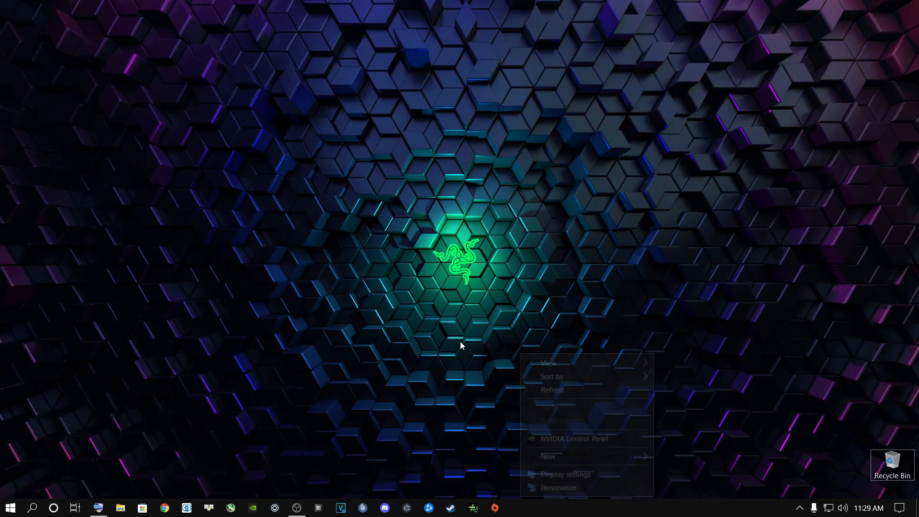
Step: Open Device Manager through Windows search and expand the Display adapters category
left_click(32, 507)
type("de")
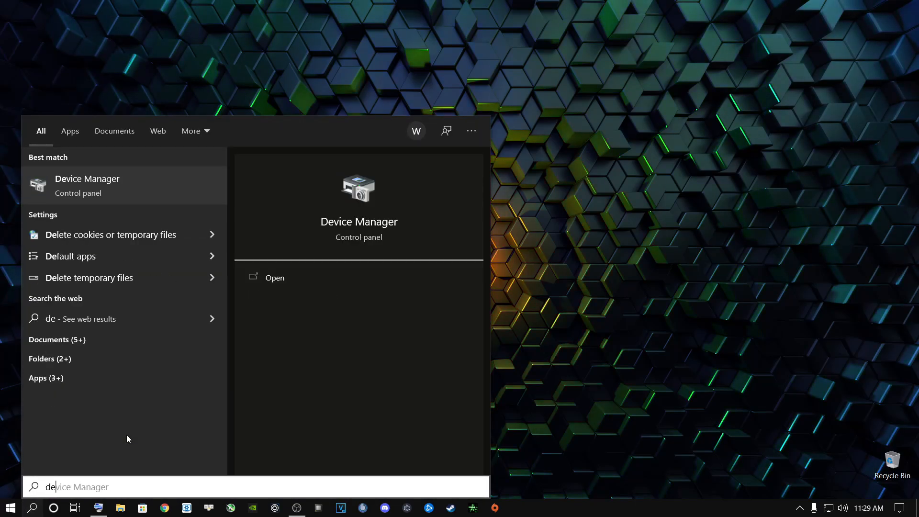
type("vice Manager")
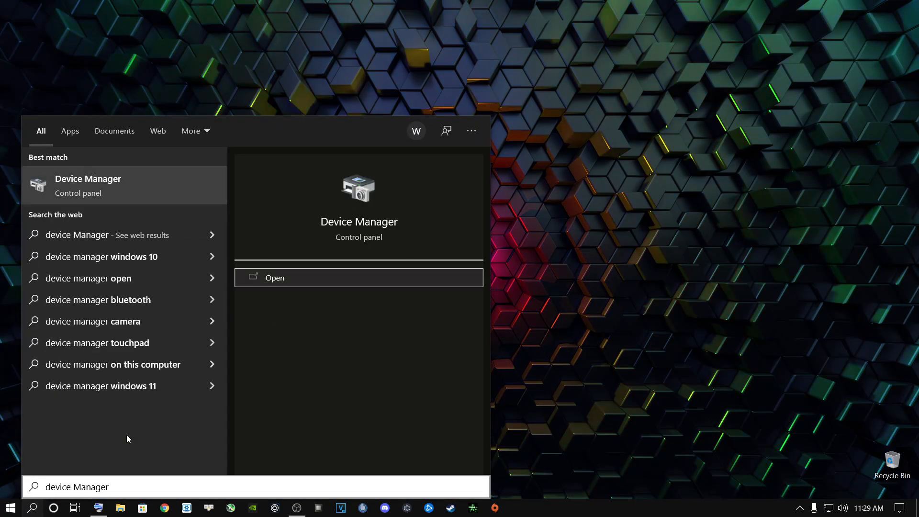
left_click(74, 191)
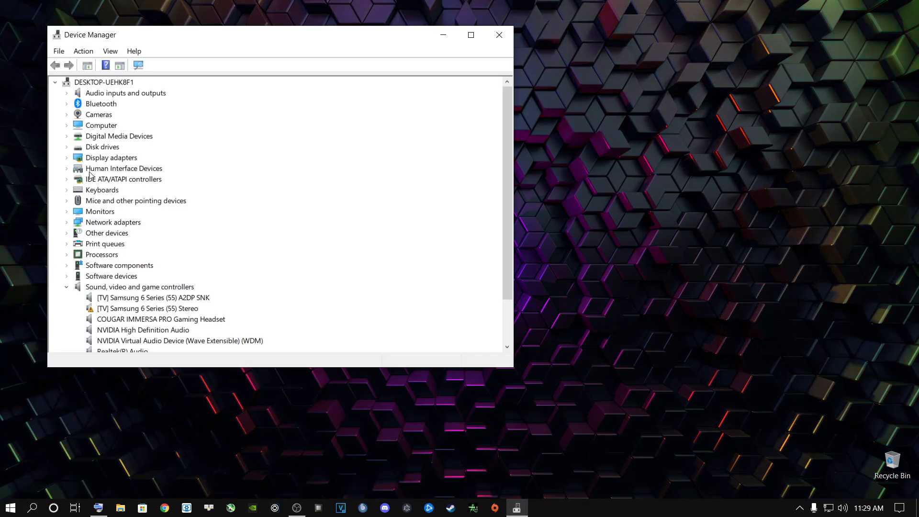
left_click(67, 158)
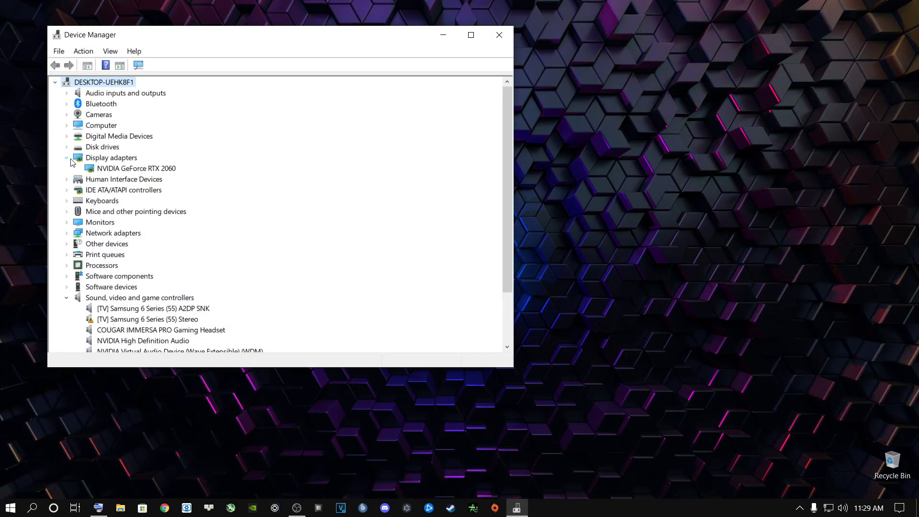
Step: Run an automatic driver update search for the NVIDIA GeForce RTX 2060, then close the wizard and Device Manager
left_click(119, 170)
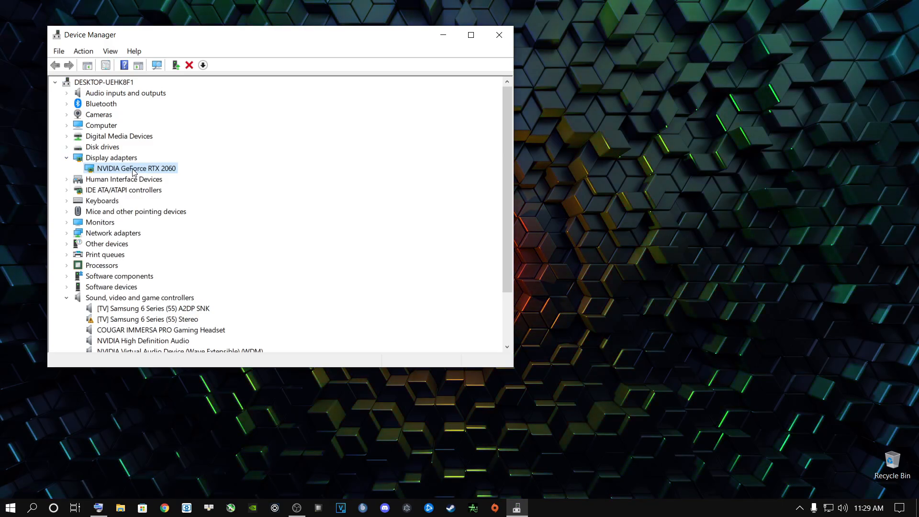
right_click(133, 171)
left_click(156, 179)
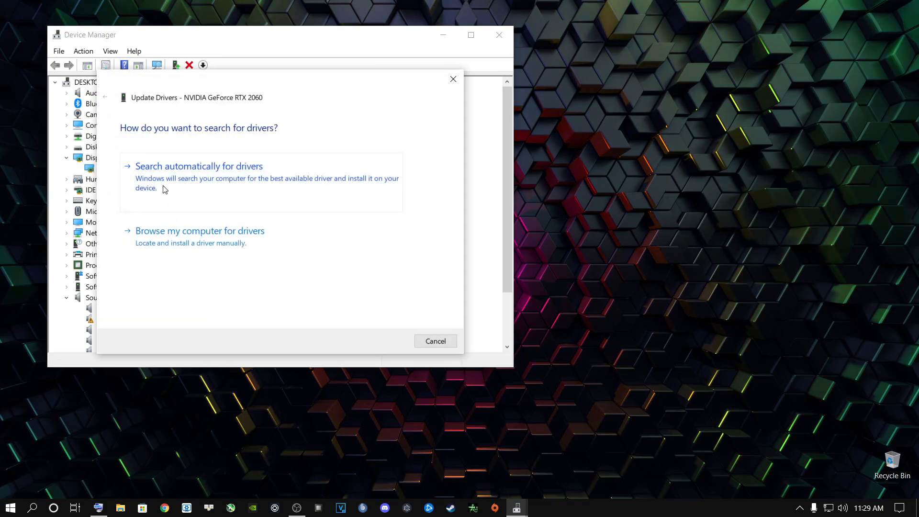
left_click(199, 181)
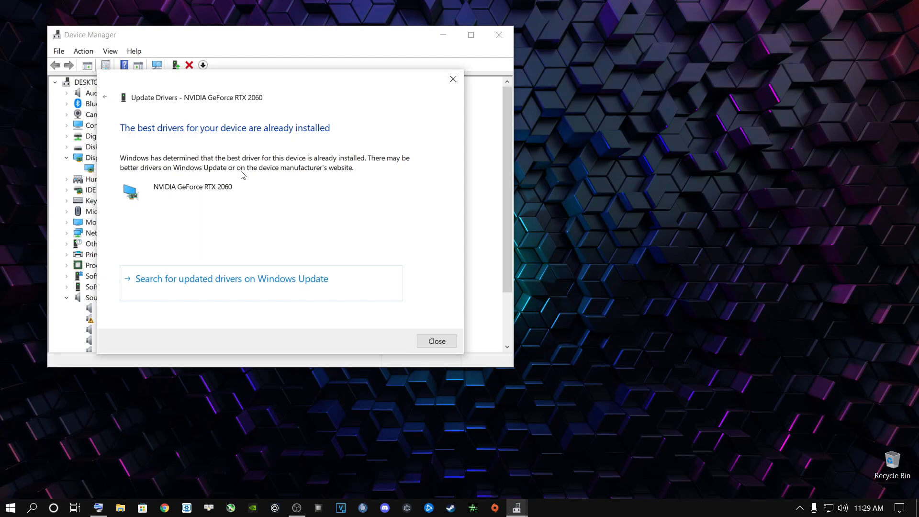
left_click(430, 341)
left_click(499, 35)
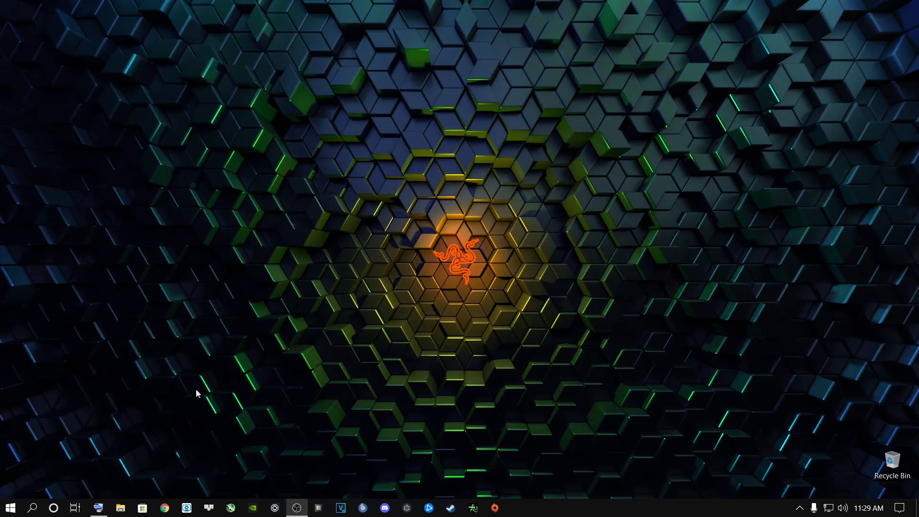
Step: Find Edit power plan through Windows search and go from it to the Power Options overview
left_click(34, 509)
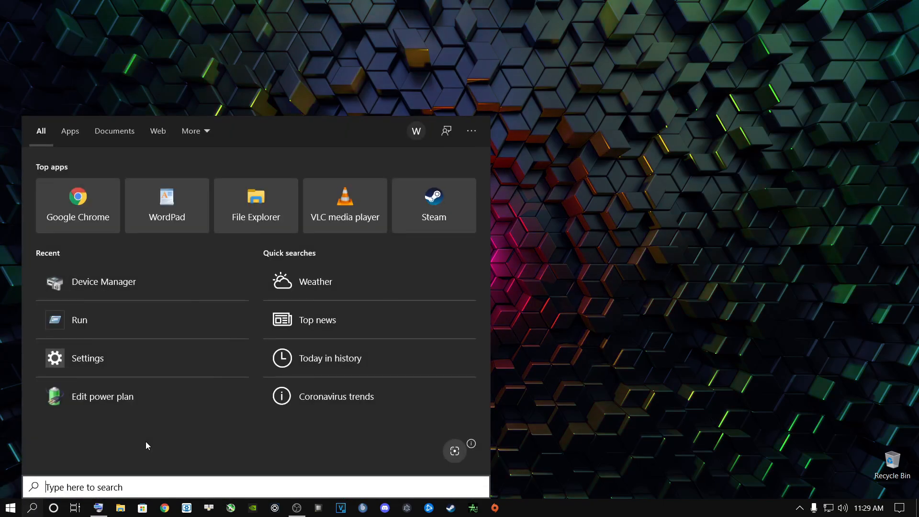
type("edit ")
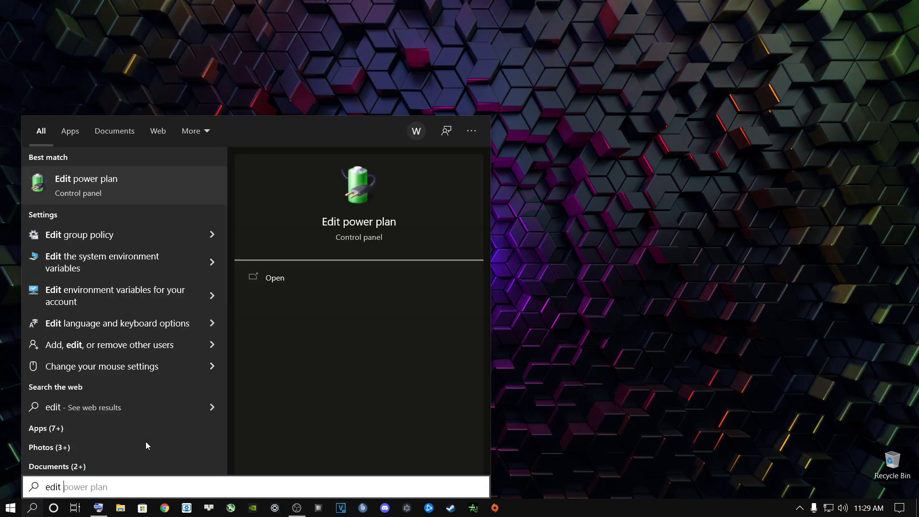
type("power plan")
key("Return")
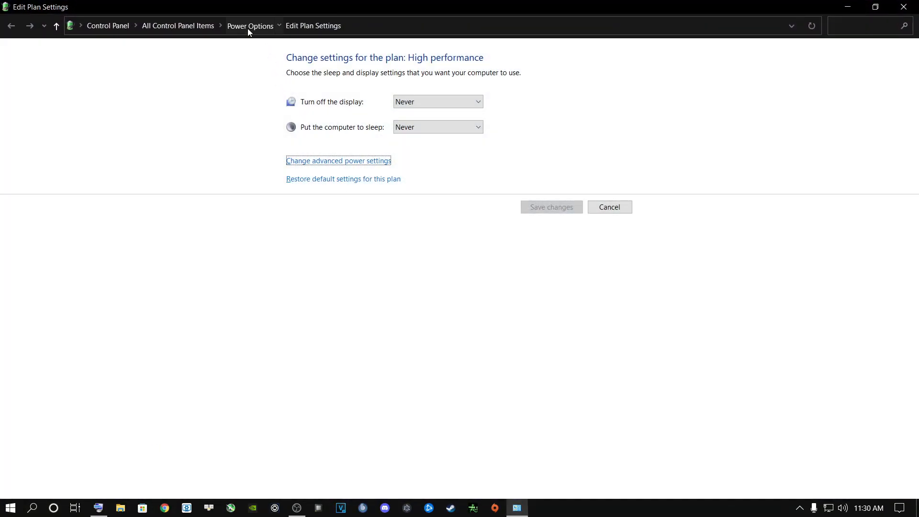
left_click(248, 28)
Step: Create a power plan named "For PUBG" based on High performance, with display turn-off and sleep left at Never
left_click(46, 98)
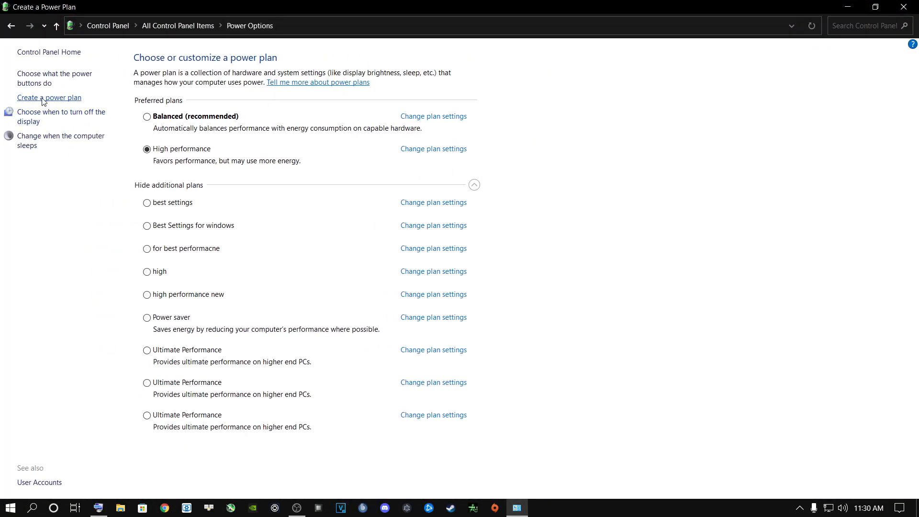
triple_click(355, 217)
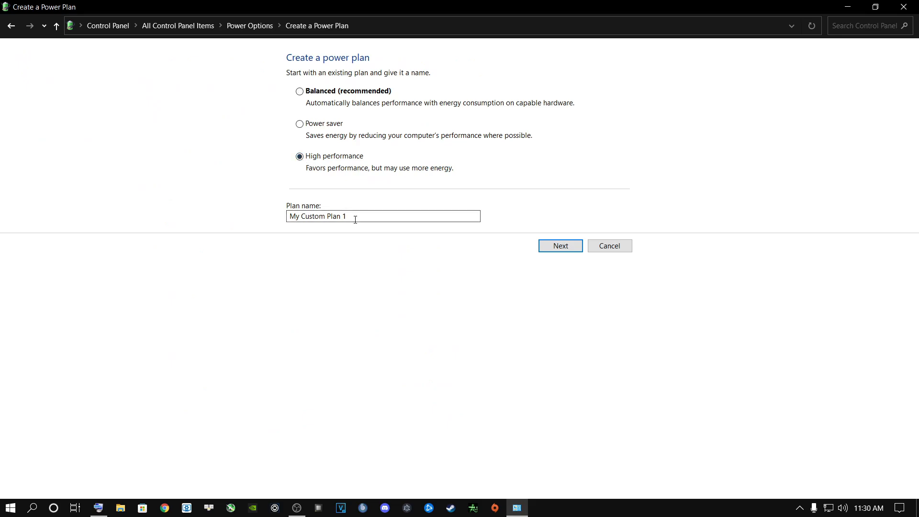
key("BackSpace")
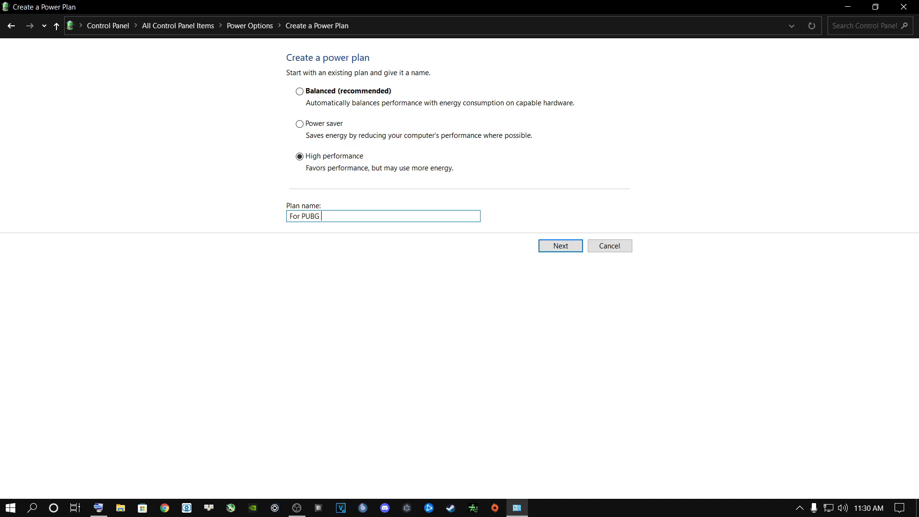
left_click(550, 247)
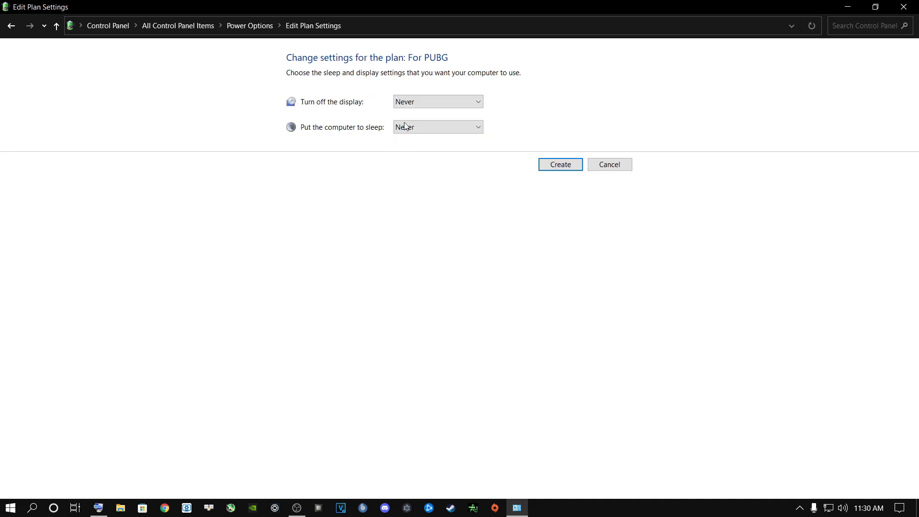
left_click(556, 165)
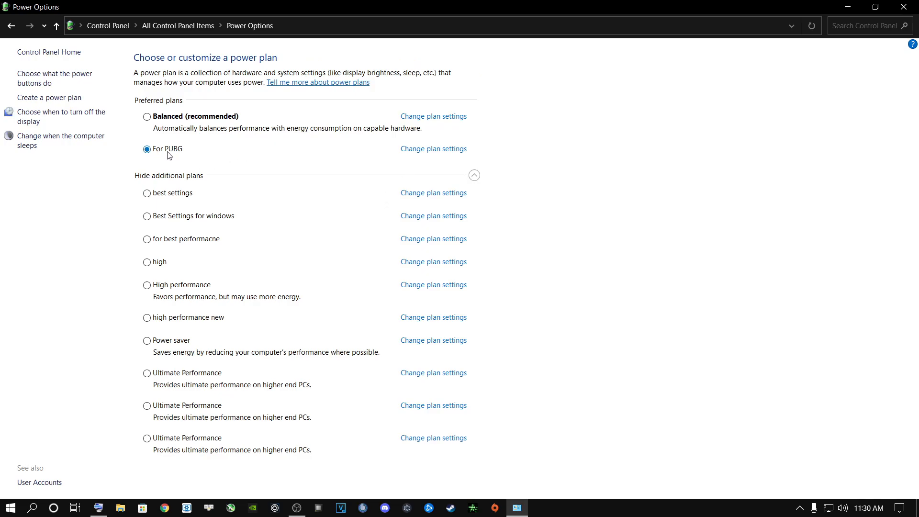
Step: In the For PUBG plan's advanced power settings, set the hard disk turn-off time to Never and apply it
left_click(423, 152)
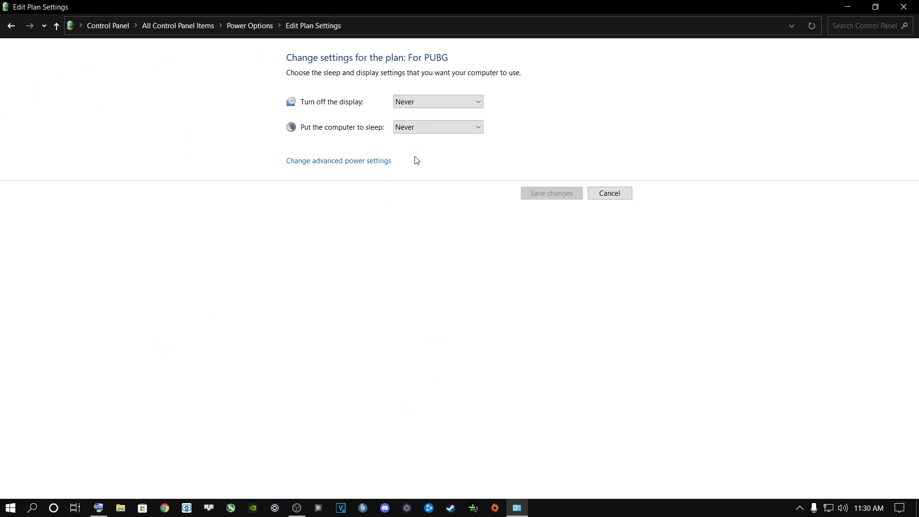
left_click(314, 162)
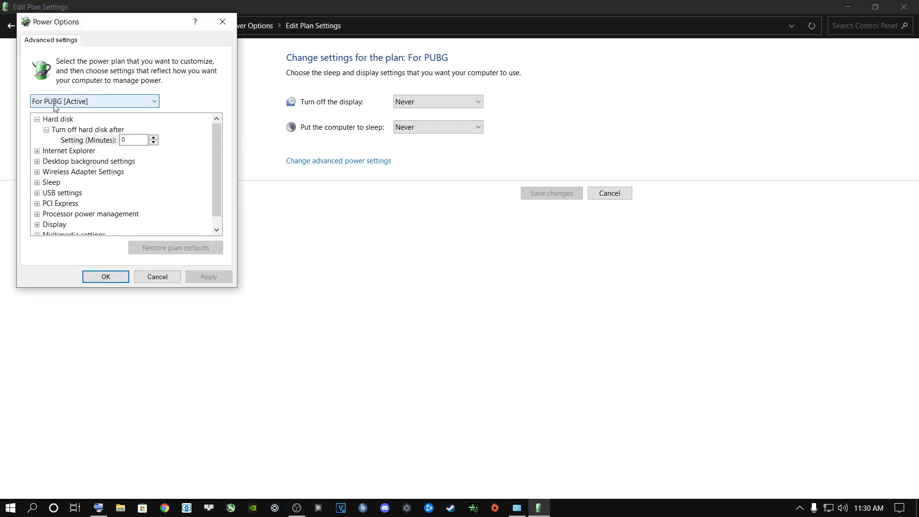
left_click(130, 139)
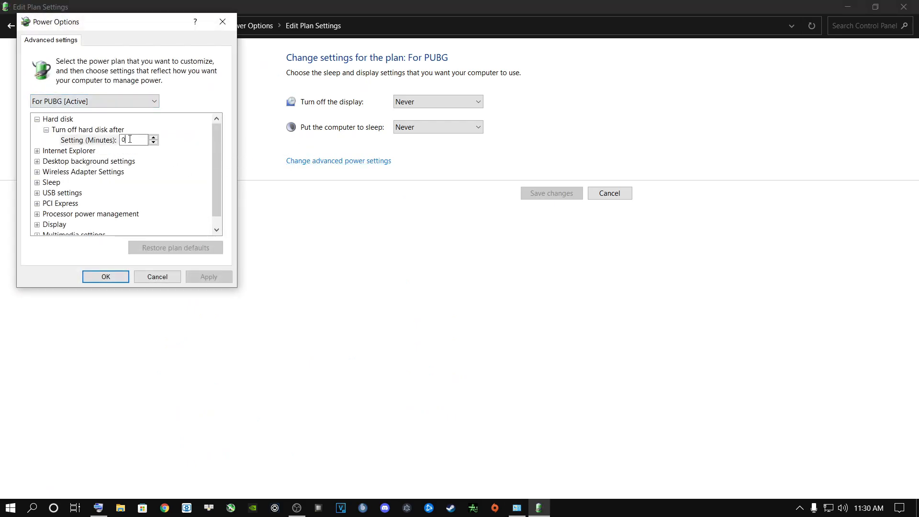
key("BackSpace")
type("10")
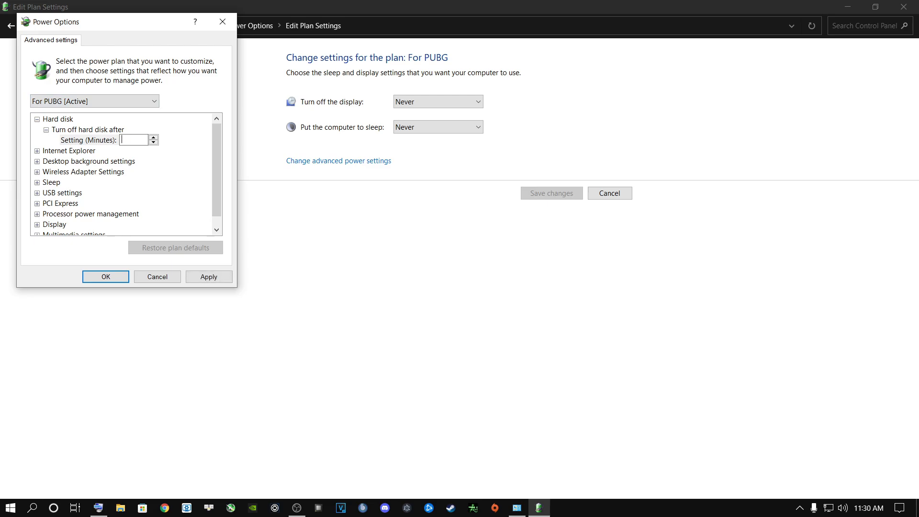
left_click(215, 276)
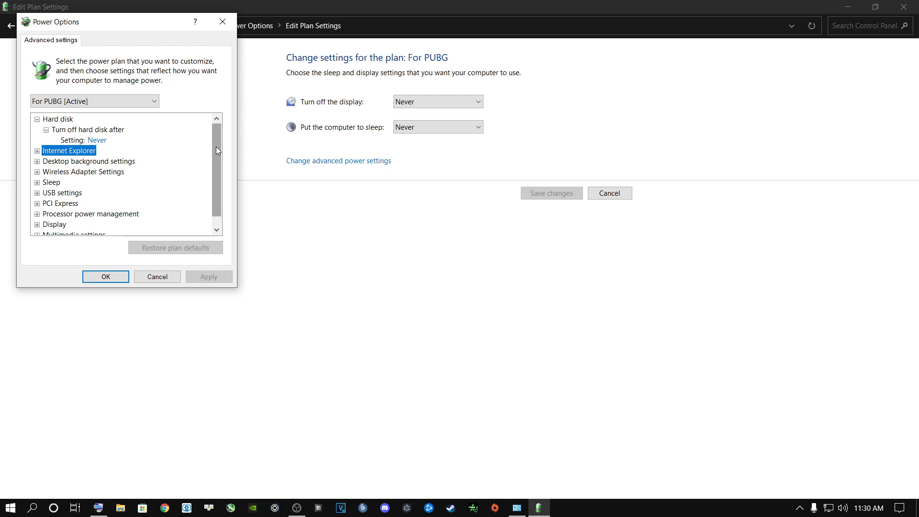
Step: Set the minimum processor state to 100% under Processor power management and apply the change
scroll(216, 147, "down", 1)
left_click(37, 203)
left_click(46, 203)
left_click(100, 214)
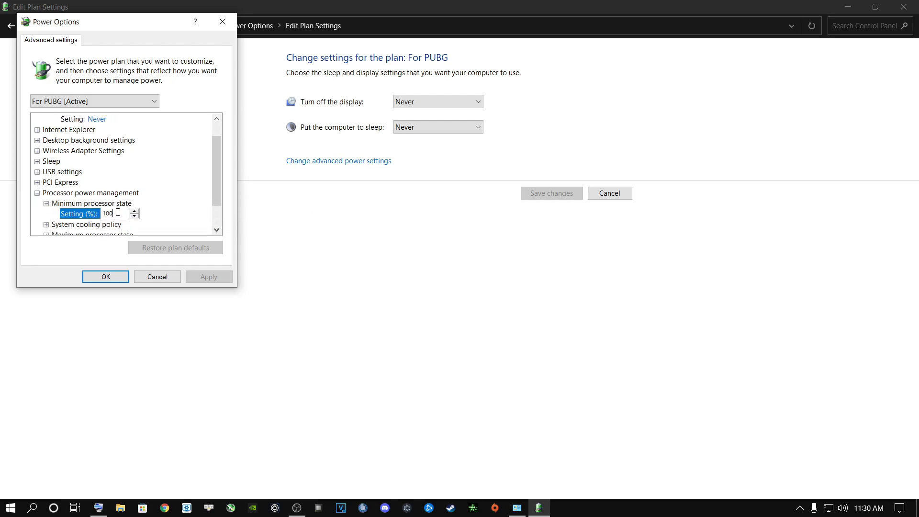
key("BackSpace")
key("BackSpace")
key("BackSpace")
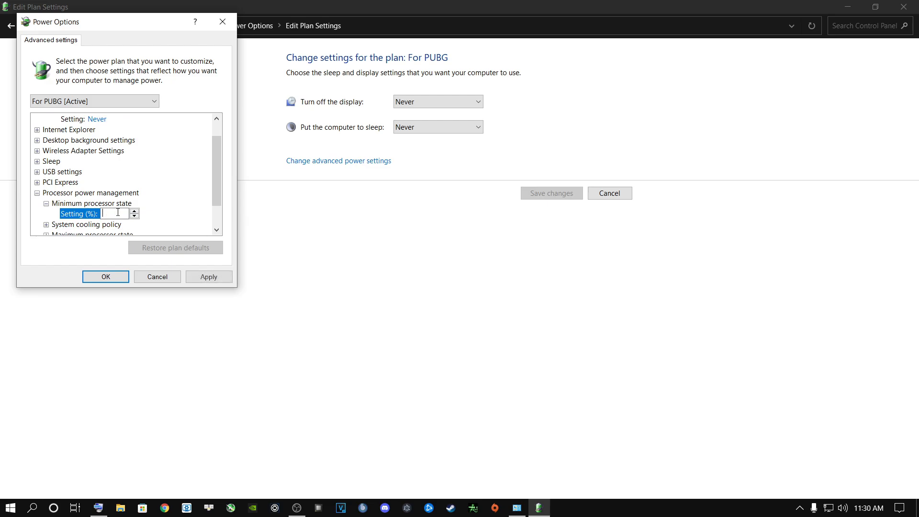
left_click(208, 277)
Step: Keep the maximum processor state at 100%, accept the advanced power settings and close the plan settings window
scroll(216, 192, "down", 1)
left_click(45, 203)
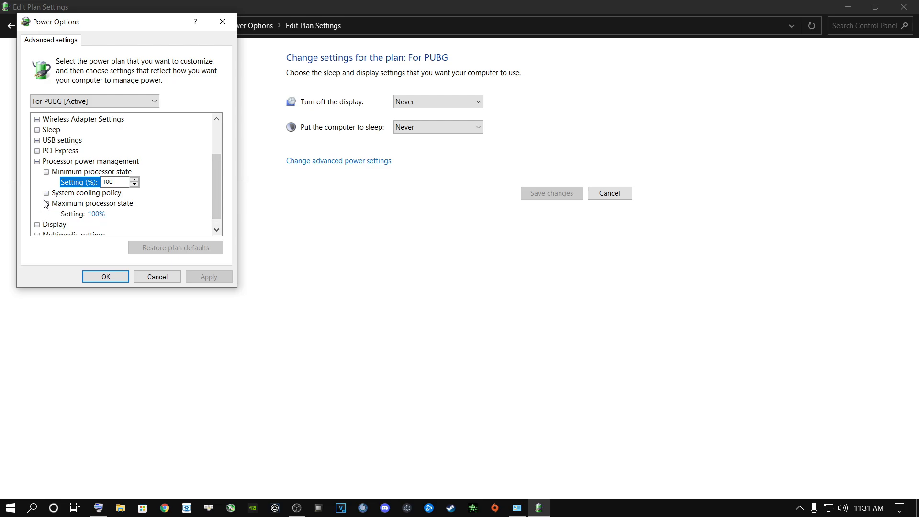
left_click(109, 215)
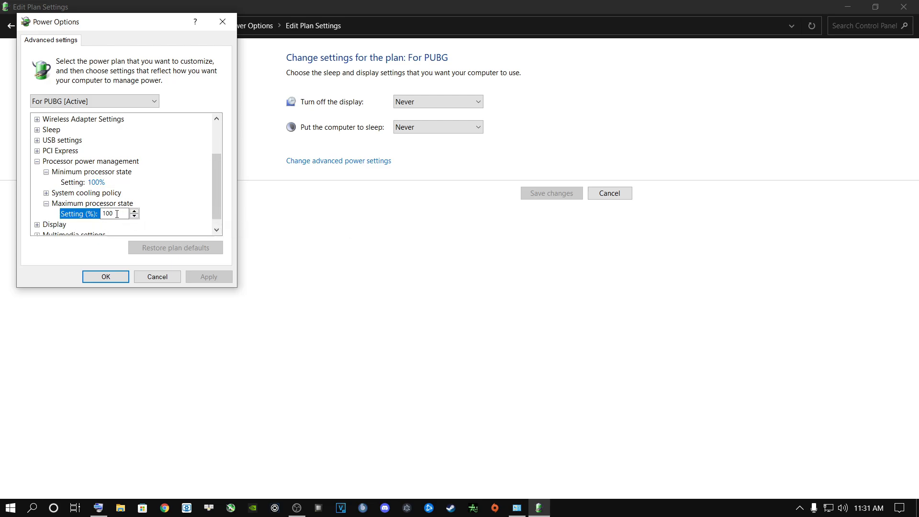
left_click(106, 276)
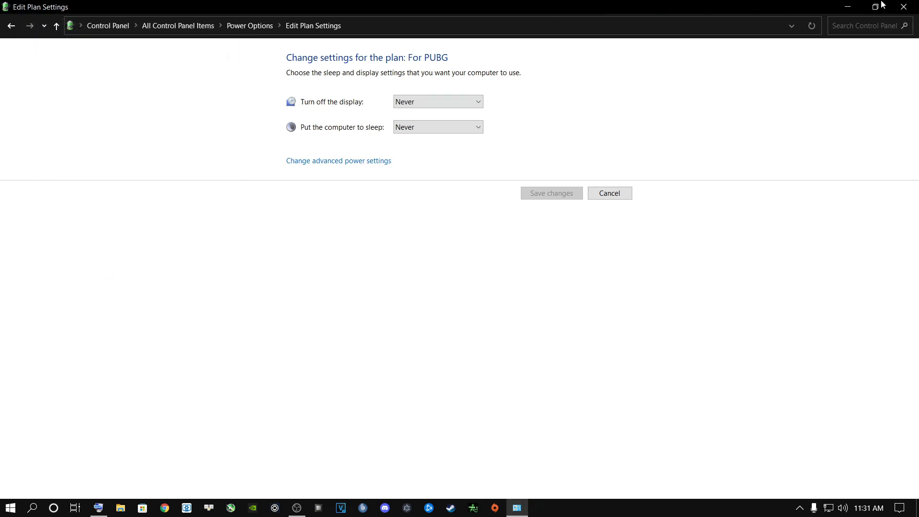
left_click(904, 7)
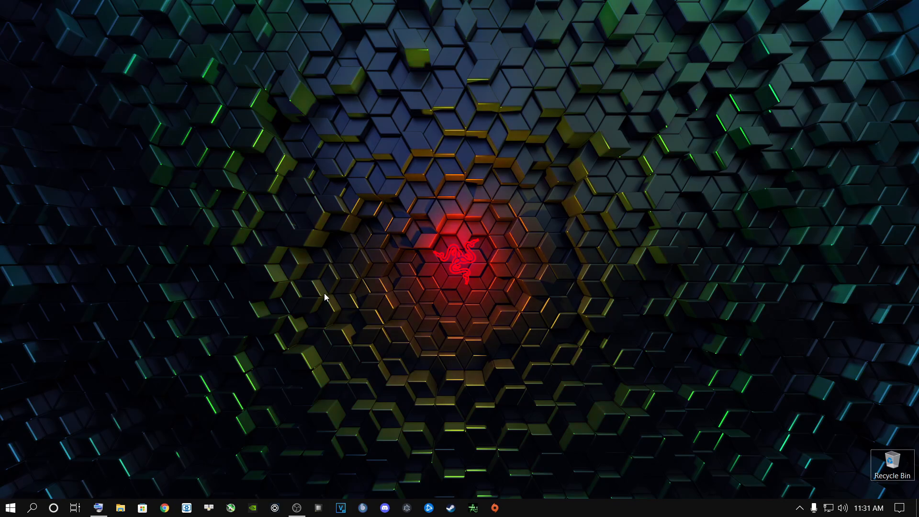
Step: Open the Windows Graphics settings page through Windows search
left_click(32, 508)
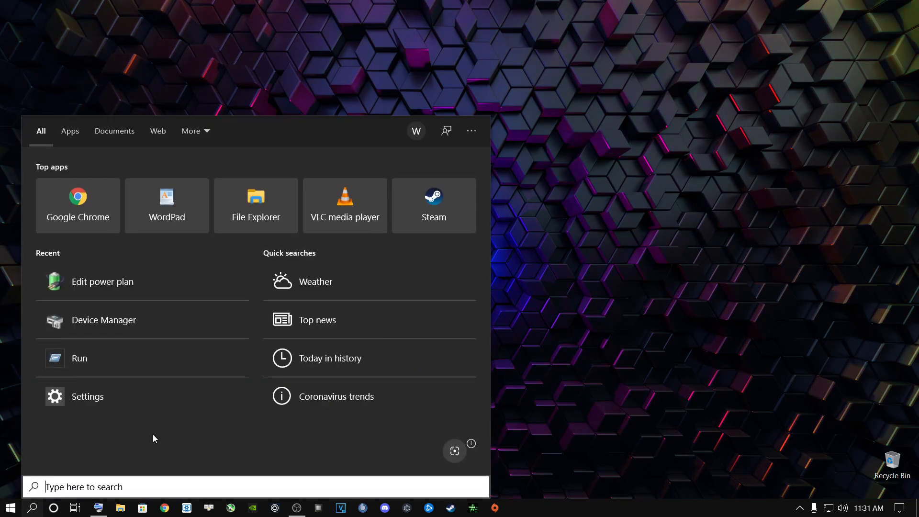
type("grap")
key("Tab")
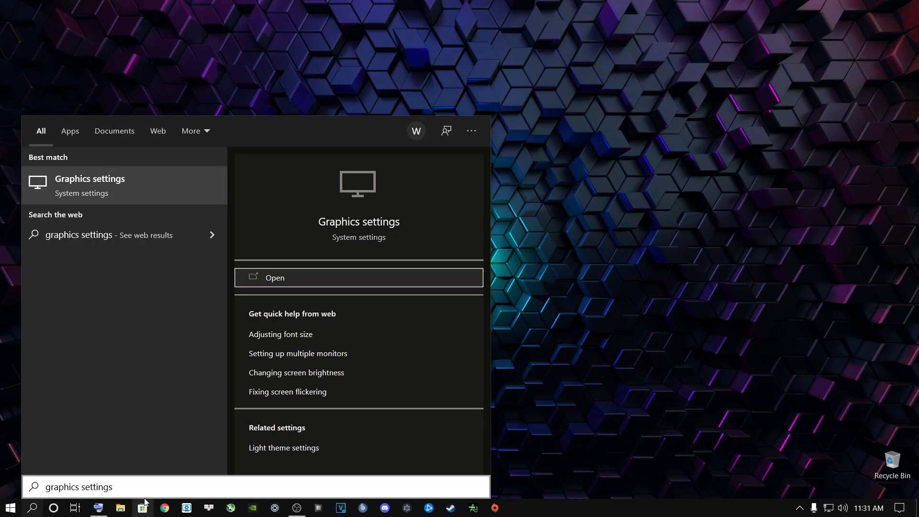
left_click_drag(139, 490, 13, 493)
left_click(90, 191)
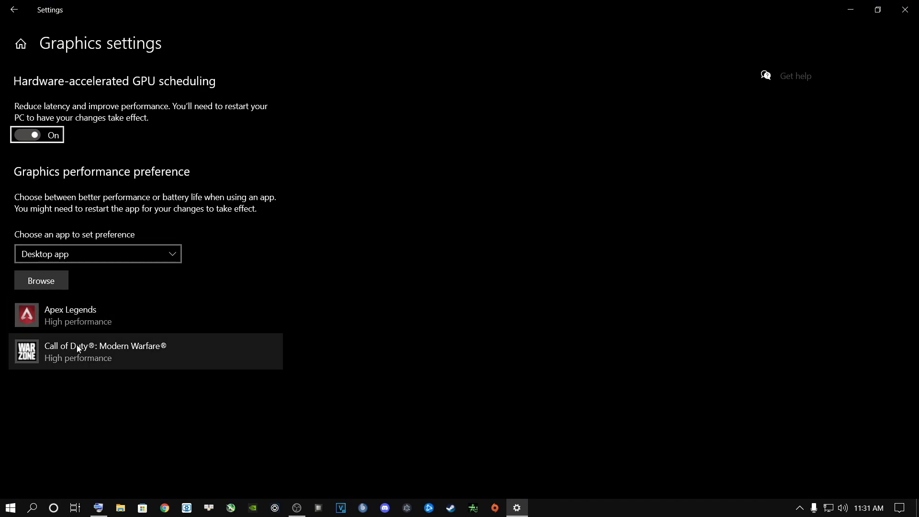
Step: Browse for a desktop app to add and open the PUBG folder under Steam Install\steamapps\common on drive D
left_click(53, 280)
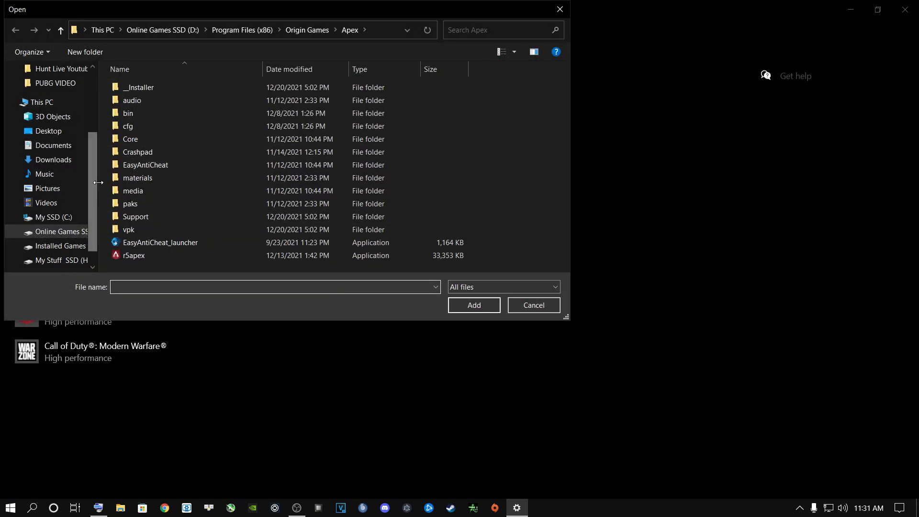
left_click(48, 232)
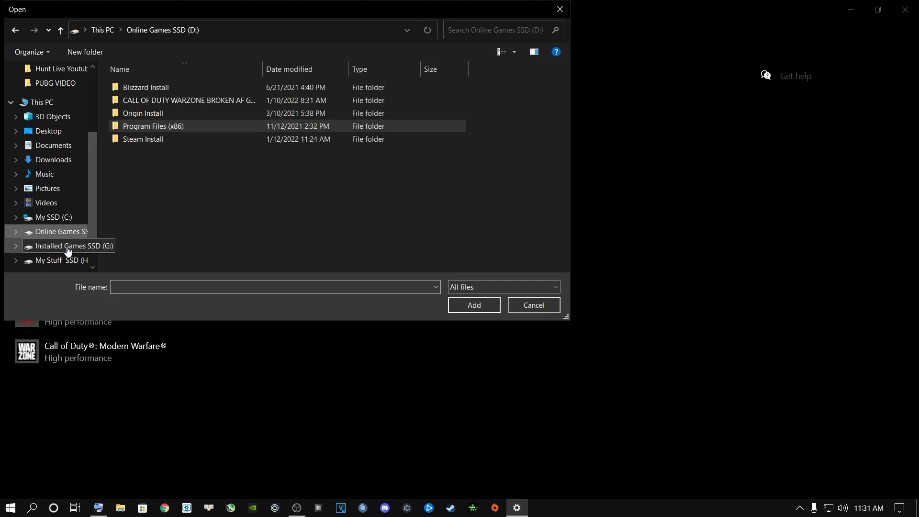
double_click(145, 137)
scroll(149, 128, "down", 4)
double_click(145, 150)
double_click(142, 89)
left_click(143, 143)
key("p")
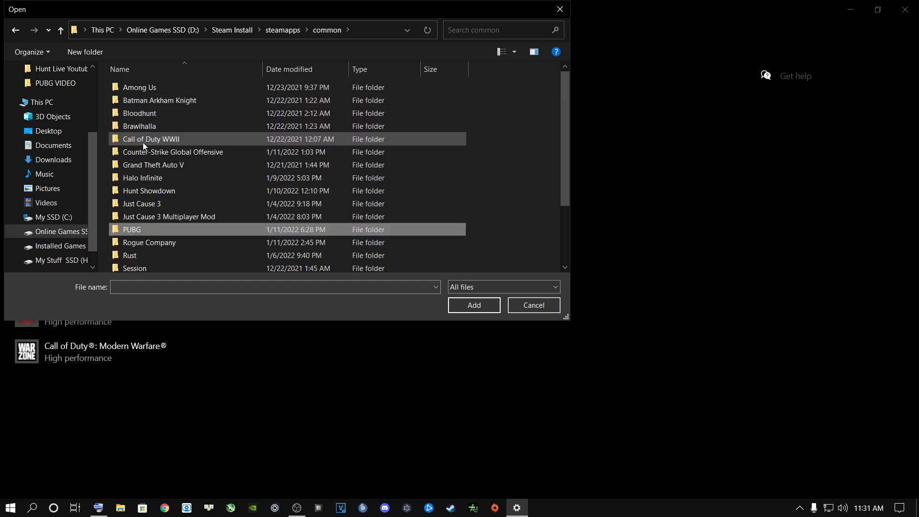
double_click(133, 229)
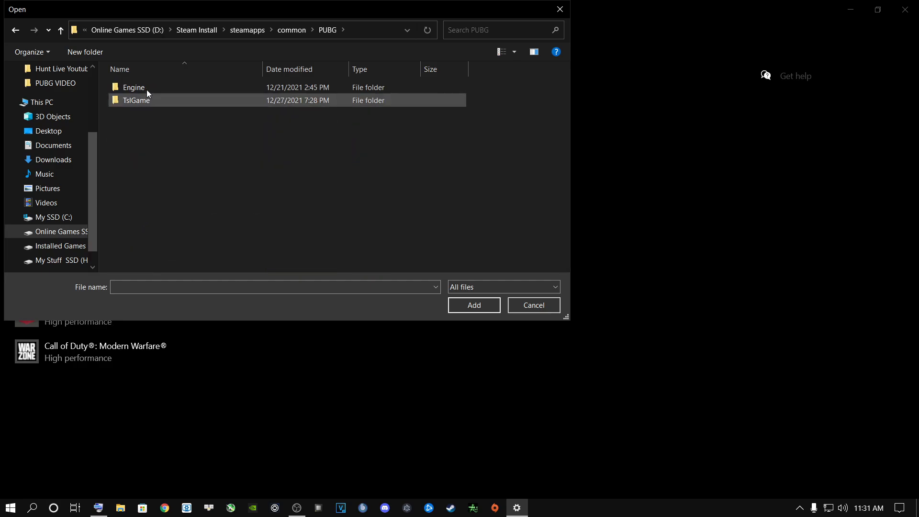
Step: Add the TslGame application from PUBG's TslGame\Binaries\Win64 folder to the graphics performance preference list
double_click(132, 99)
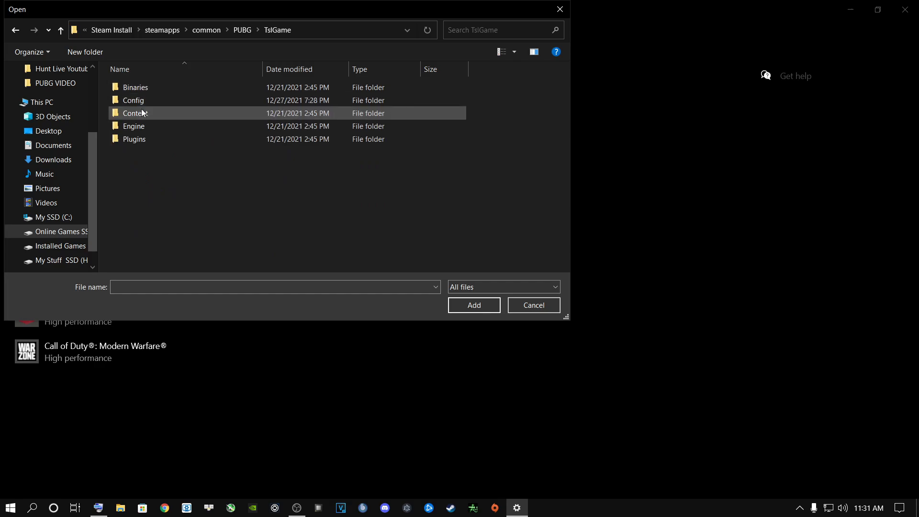
double_click(140, 88)
double_click(136, 98)
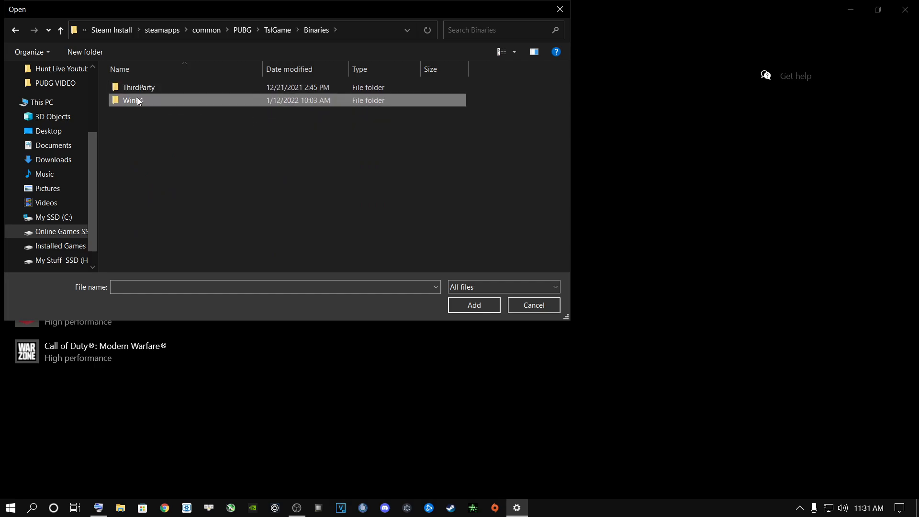
left_click(134, 127)
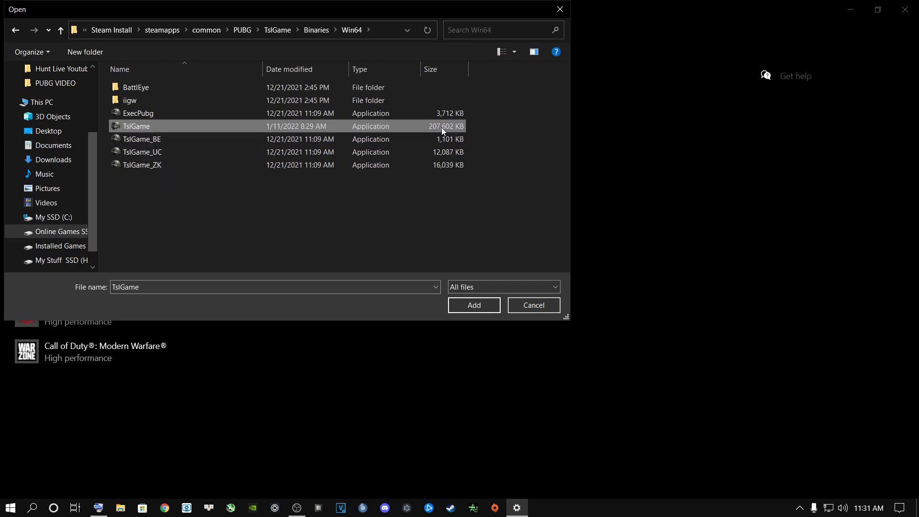
double_click(134, 126)
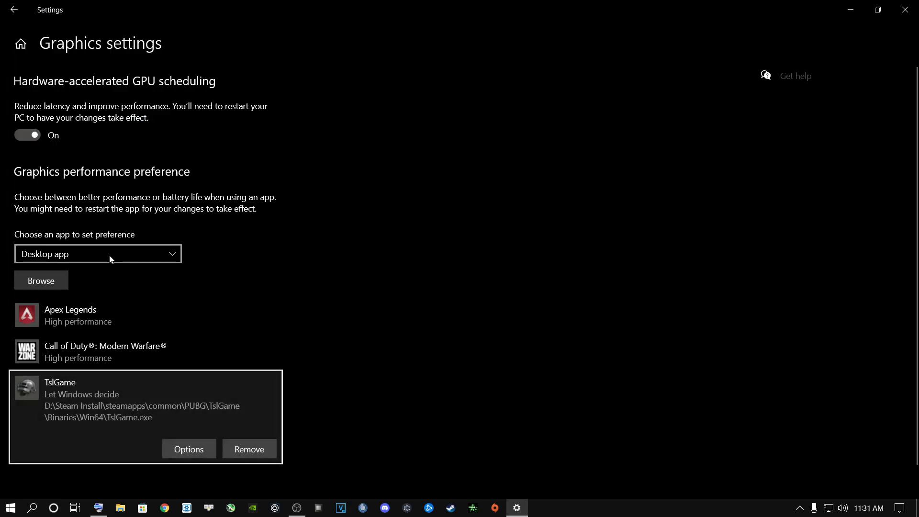
Step: Set TslGame's graphics preference to High performance, save it and close the Settings window
left_click(186, 452)
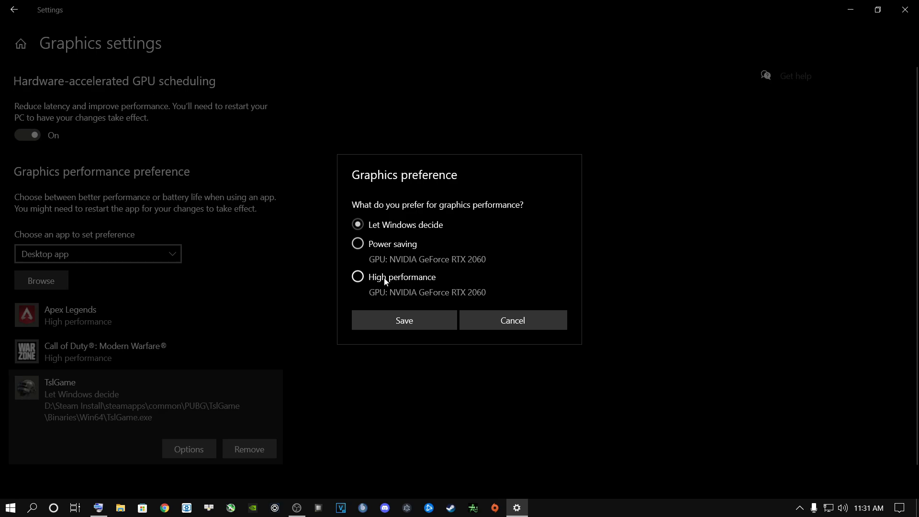
left_click(359, 277)
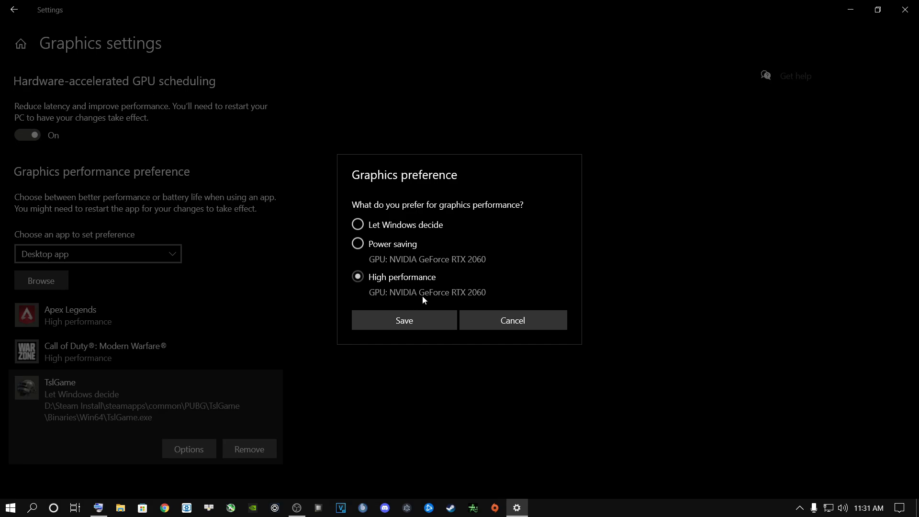
left_click(404, 320)
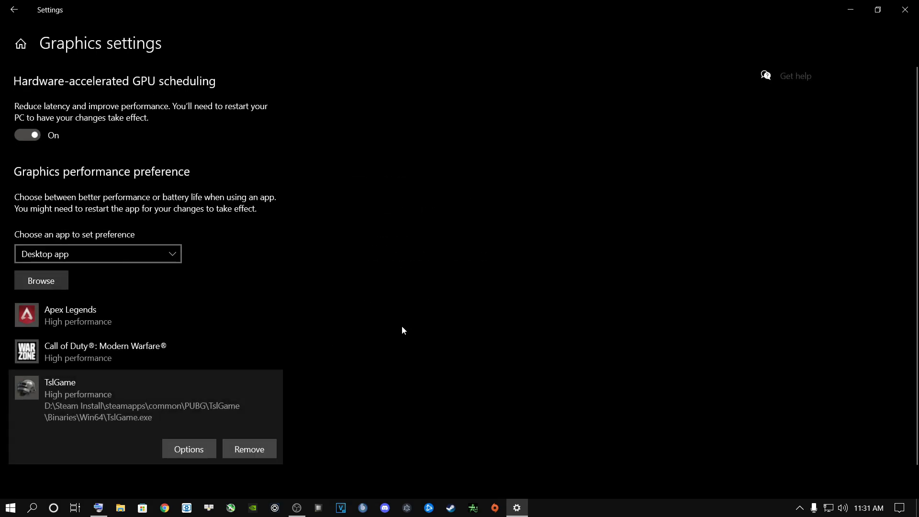
left_click(910, 7)
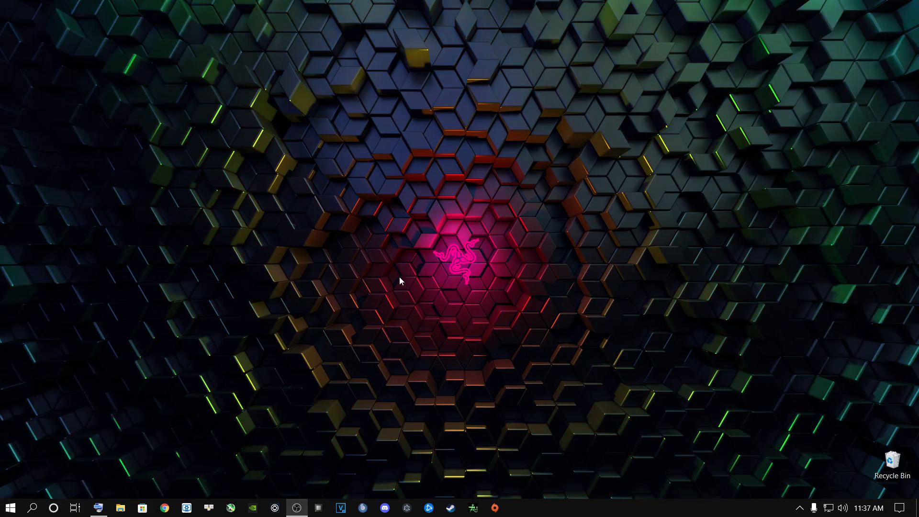
Step: Open NVIDIA Control Panel from the desktop and, for image settings with preview, try the preference emphasizing Performance
right_click(410, 289)
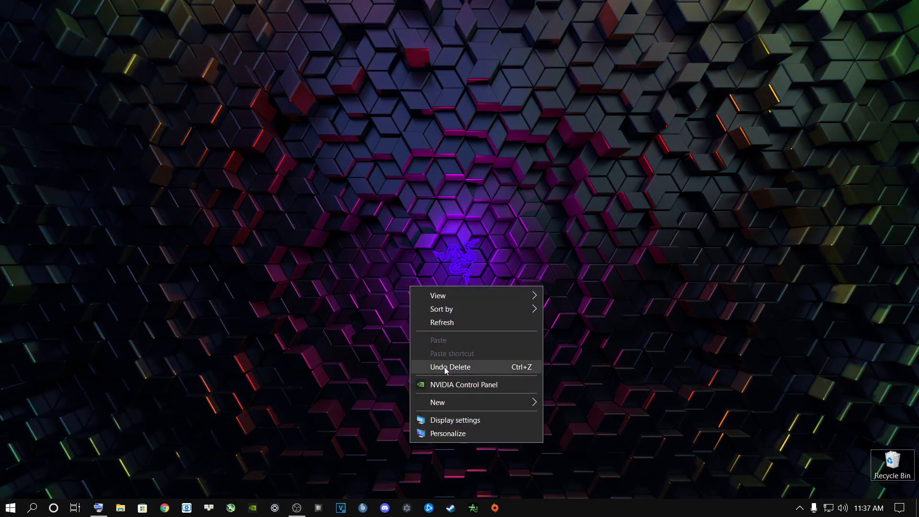
left_click(435, 385)
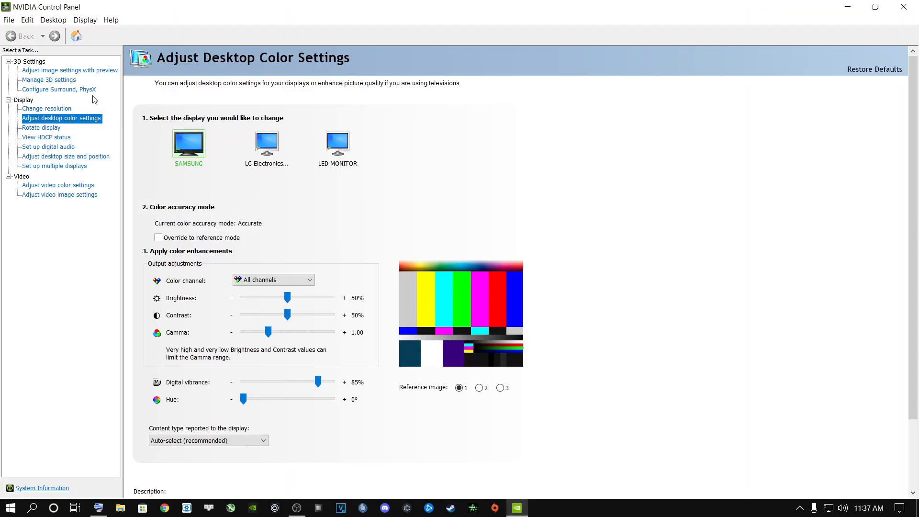
left_click(54, 72)
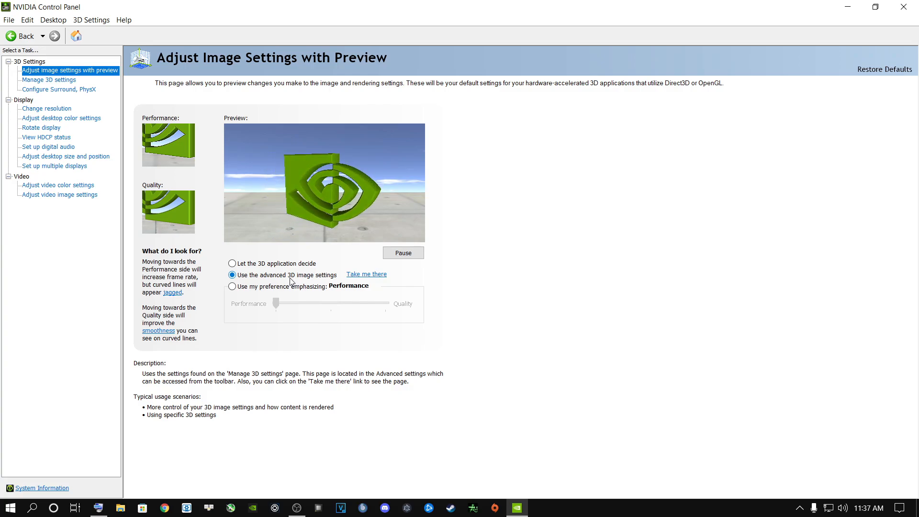
left_click(232, 287)
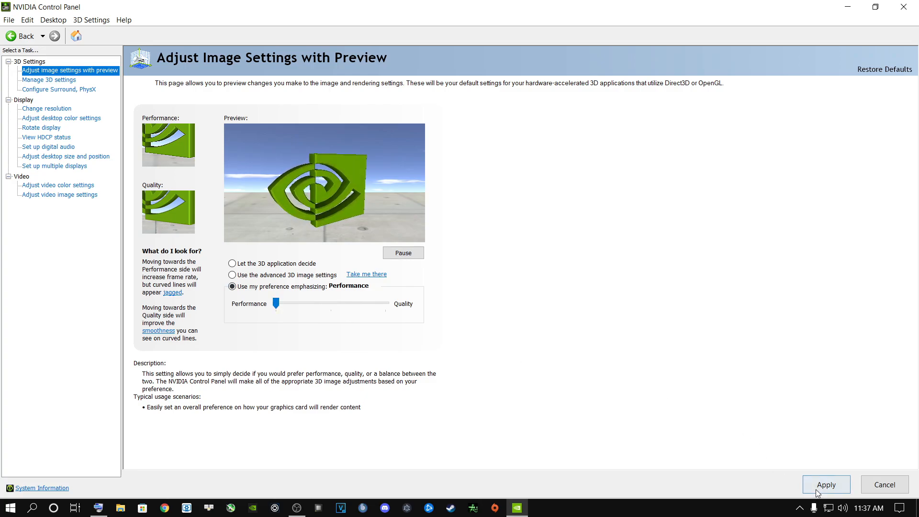
Step: Discard the pending image settings change and set the PhysX processor to NVIDIA GeForce RTX 2060
left_click(60, 90)
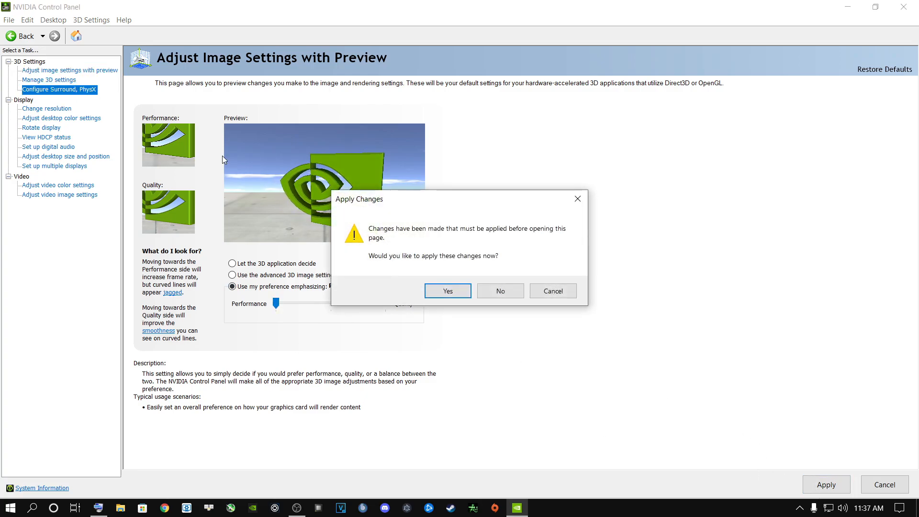
left_click(488, 293)
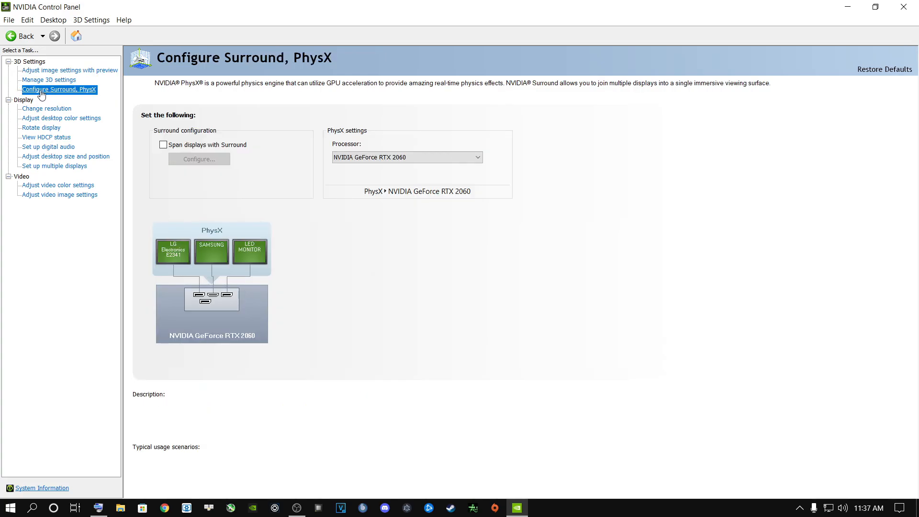
left_click(439, 158)
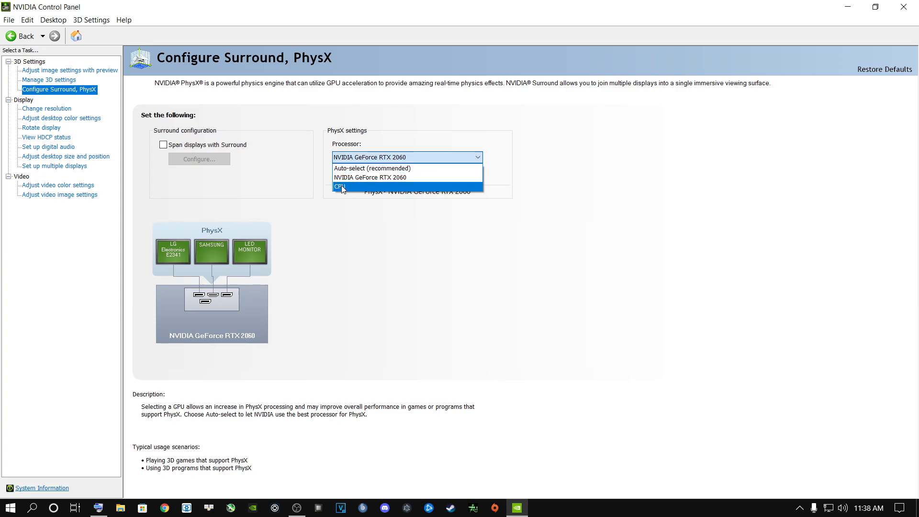
left_click(356, 178)
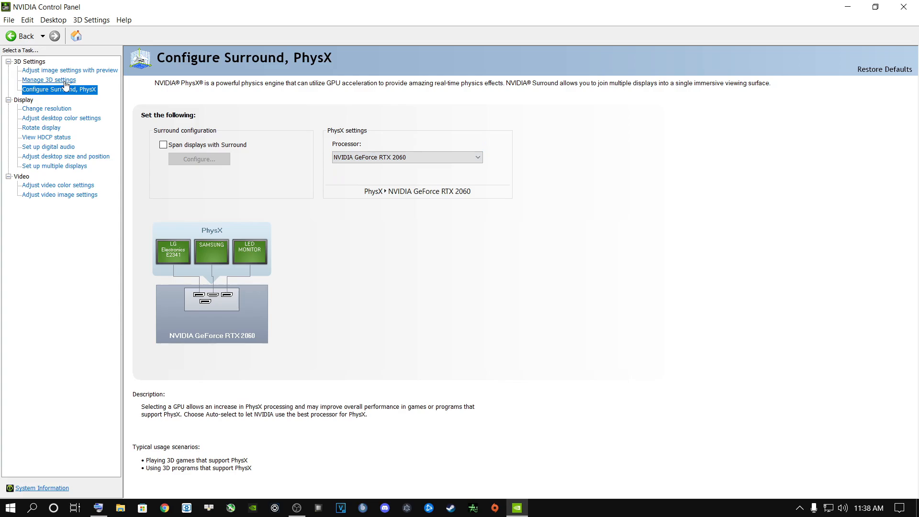
Step: In the global 3D settings, keep NVIDIA GeForce RTX 2060 selected for CUDA - GPUs and accept it
left_click(40, 81)
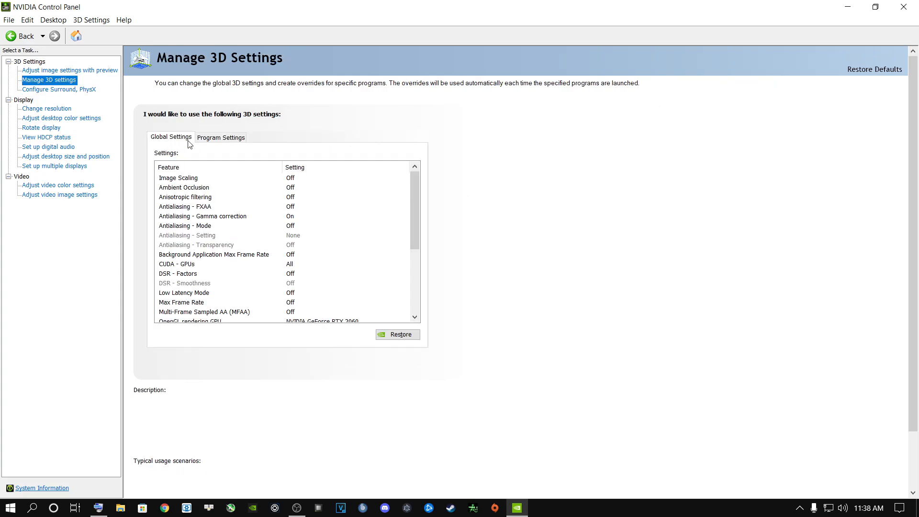
mouse_move(235, 178)
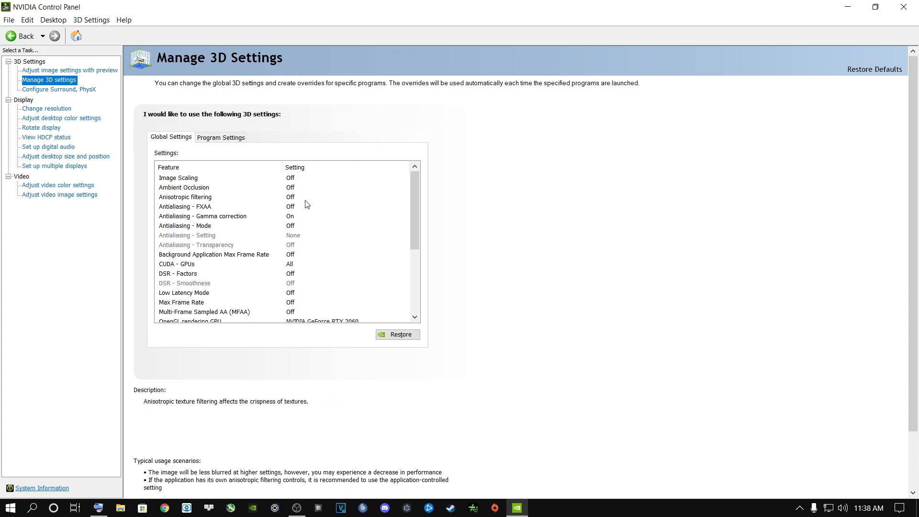
left_click(170, 267)
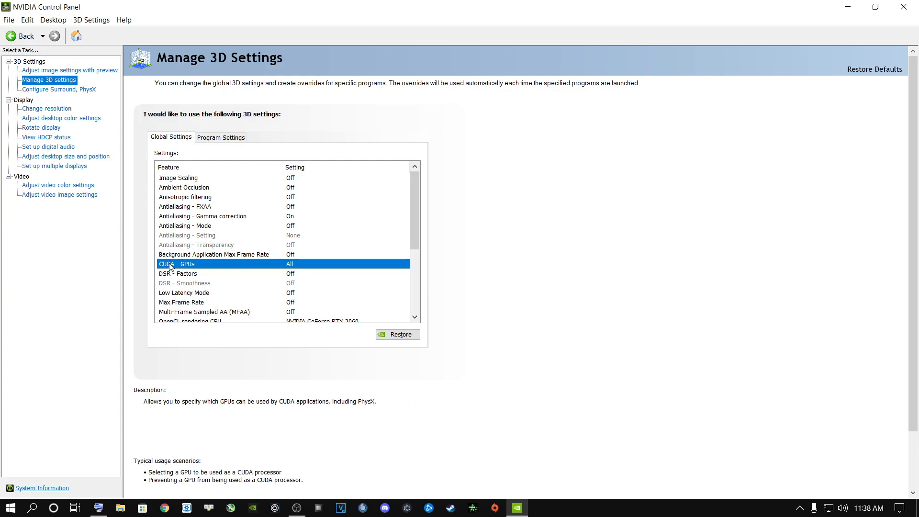
left_click(326, 263)
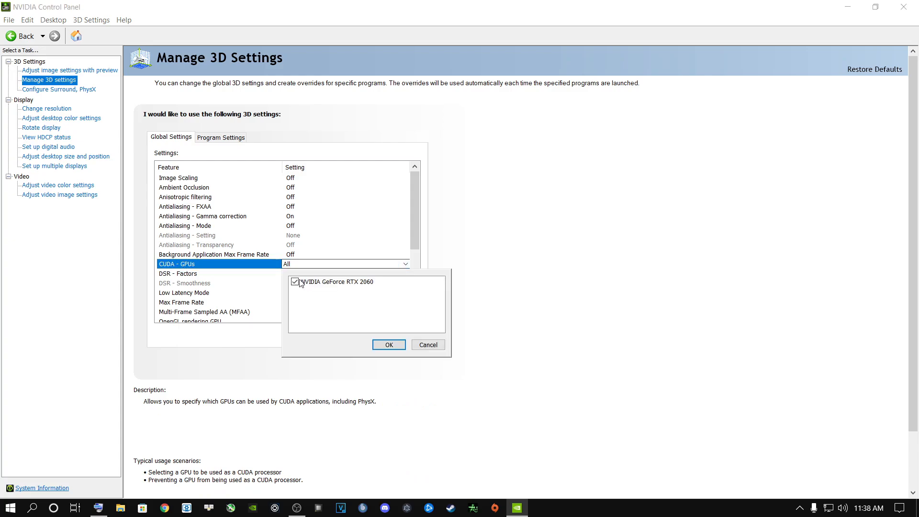
left_click(395, 345)
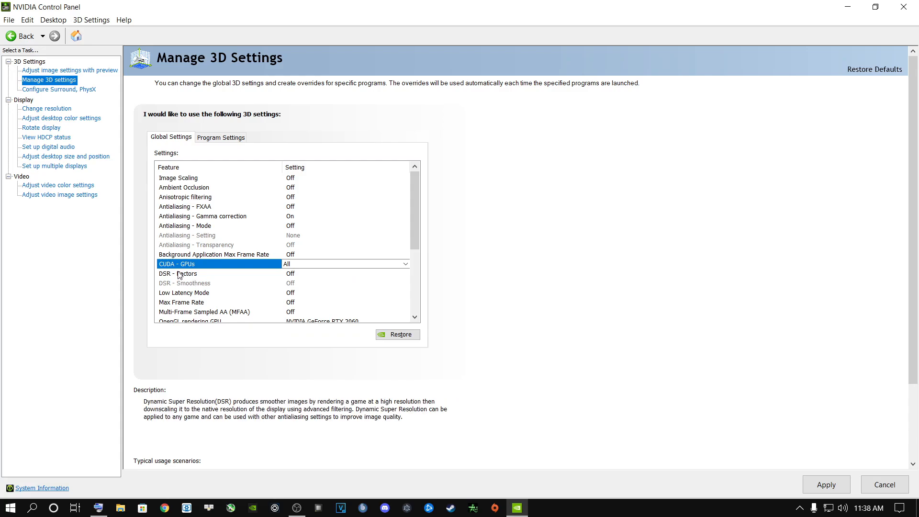
Step: Keep DSR - Factors off by accepting its options with no native-resolution multiplier selected
left_click(214, 273)
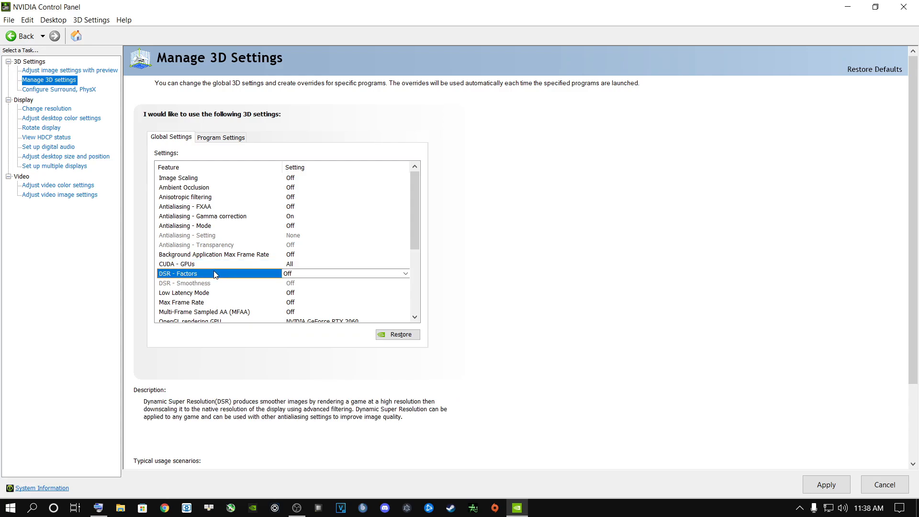
left_click(302, 277)
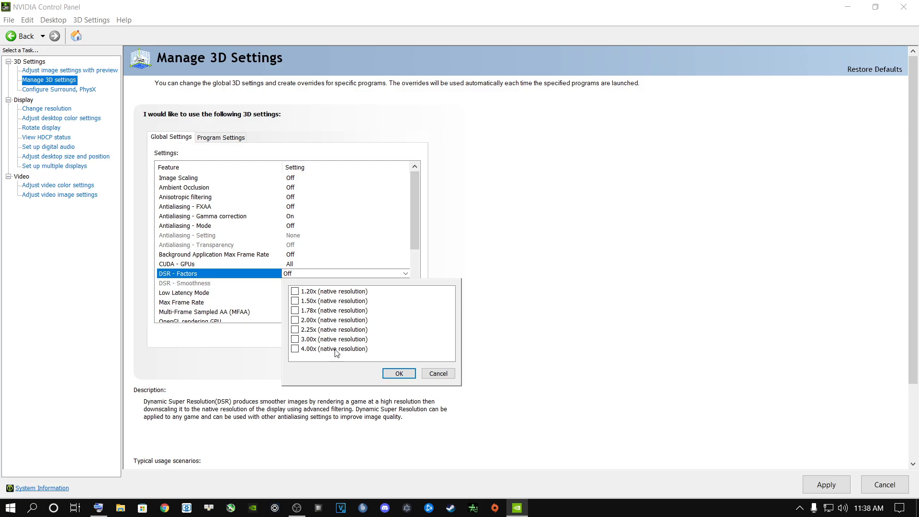
left_click(399, 374)
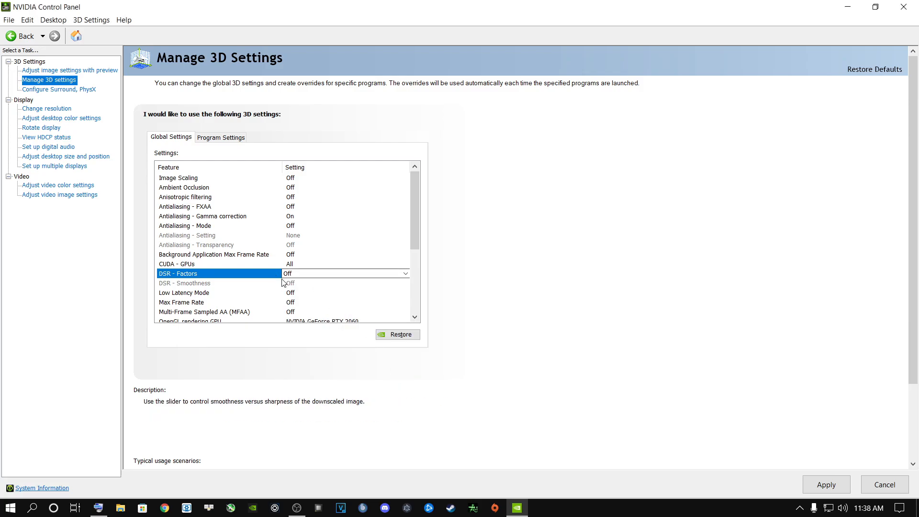
Step: Set the OpenGL rendering GPU to NVIDIA GeForce RTX 2060 in the global 3D settings
left_click_drag(414, 233, 414, 265)
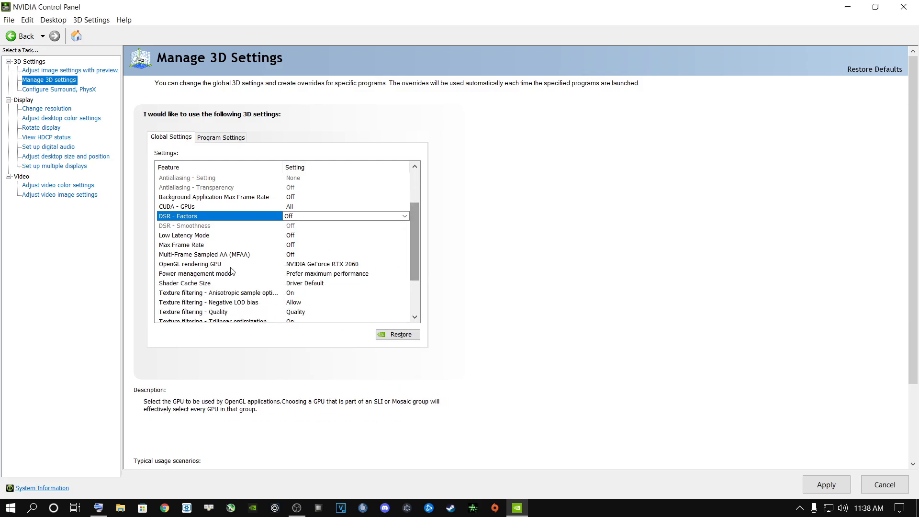
left_click(193, 268)
left_click(300, 265)
left_click(300, 264)
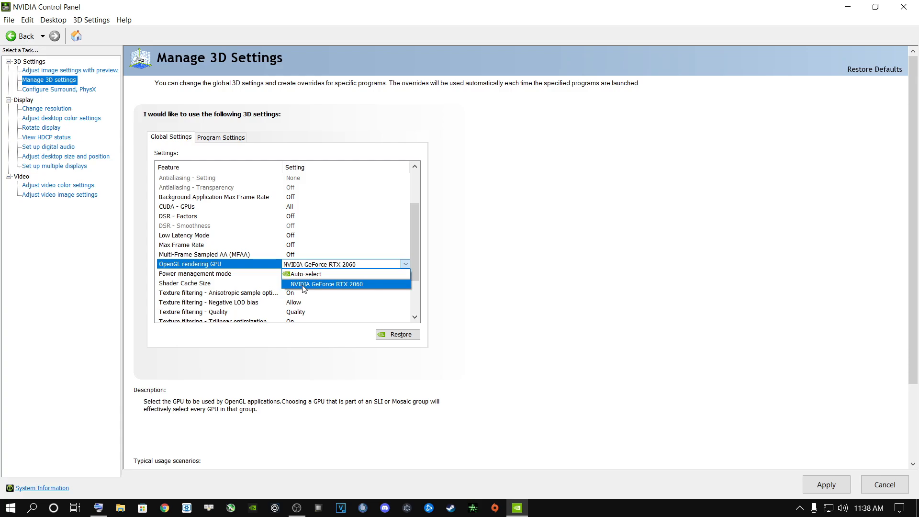
left_click(303, 286)
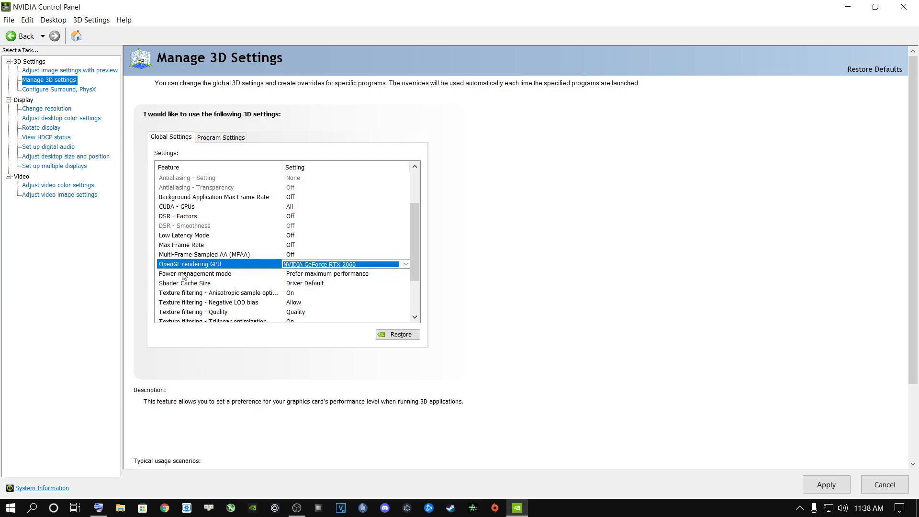
Step: Set the global power management mode to Prefer maximum performance
left_click(198, 276)
left_click(305, 277)
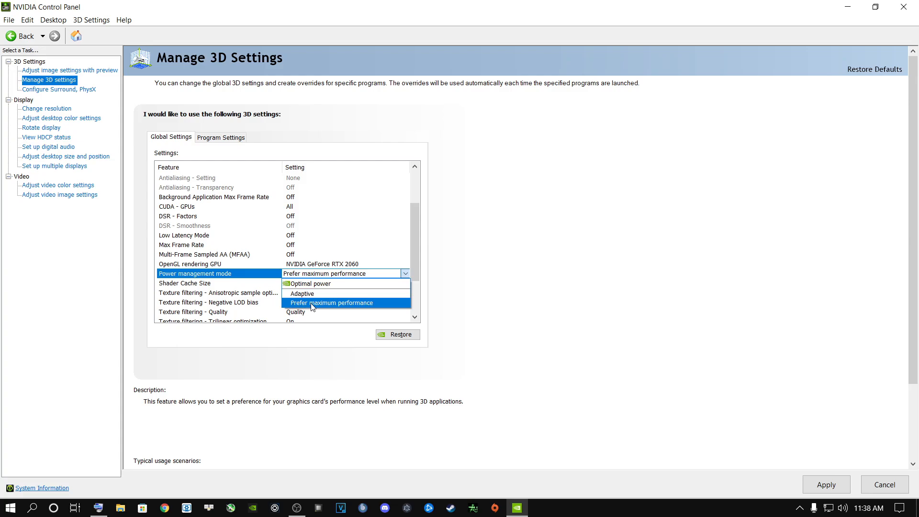
left_click(312, 306)
Step: Set Vertical sync to Off in the global 3D settings
left_click_drag(415, 245, 412, 300)
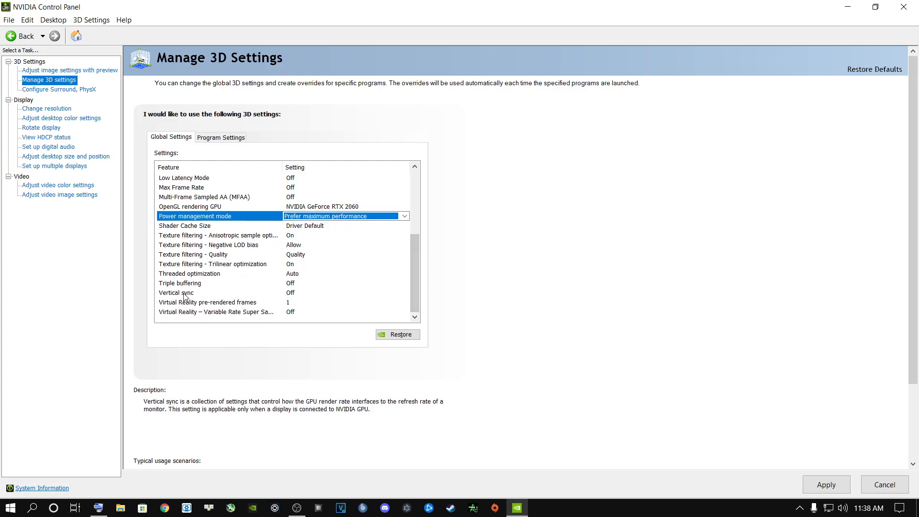
left_click(211, 294)
left_click(299, 294)
left_click(300, 294)
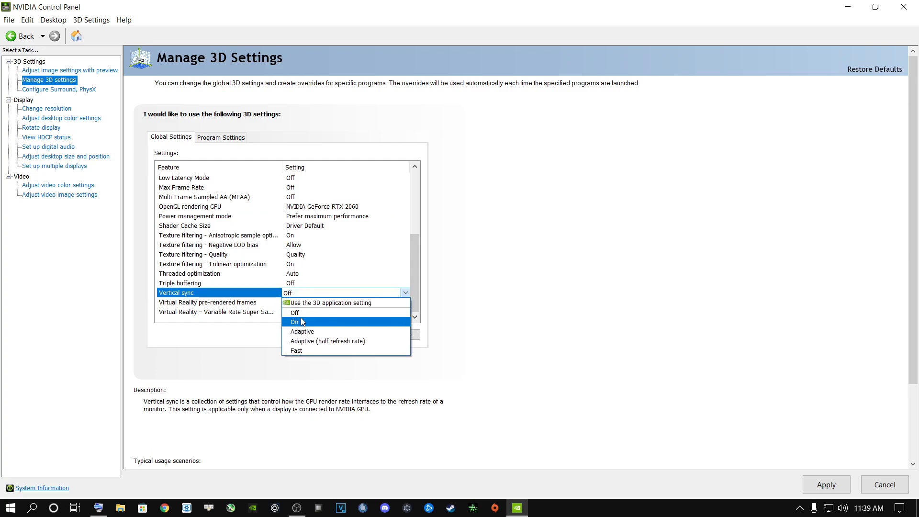
left_click(311, 312)
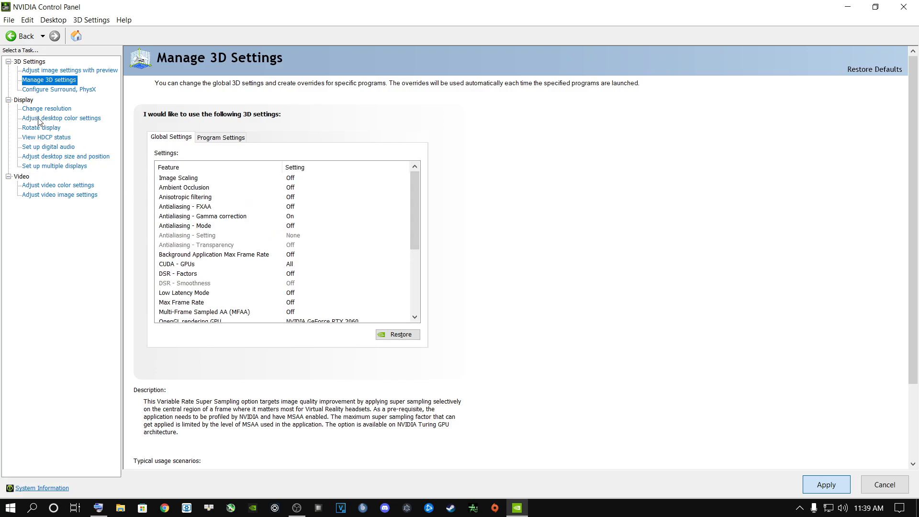
Step: Adjust the SAMSUNG display's digital vibrance in the desktop color settings using reference image 3, and close NVIDIA Control Panel
left_click(77, 120)
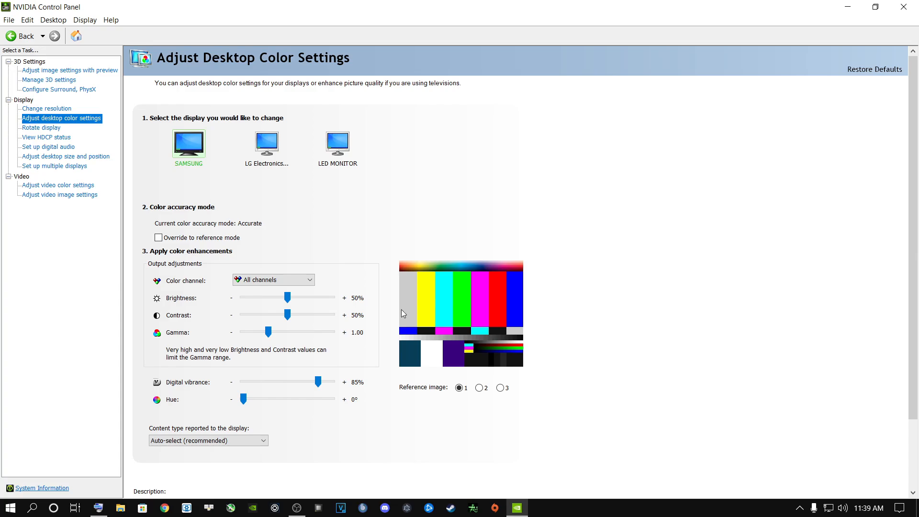
left_click(501, 388)
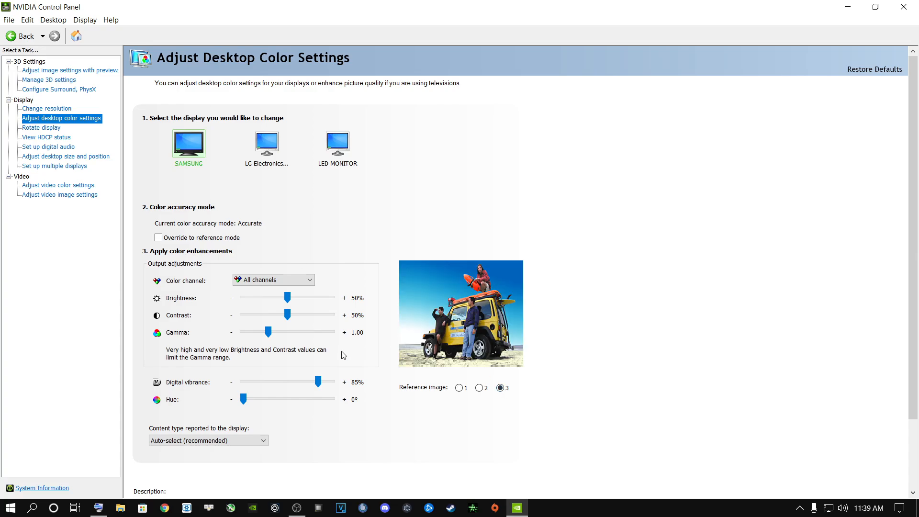
left_click_drag(284, 384, 309, 382)
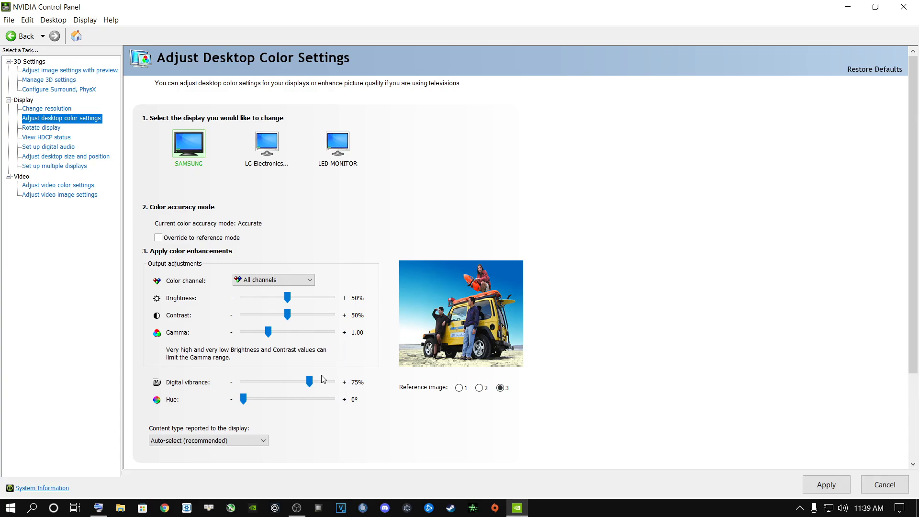
mouse_move(312, 386)
left_mouse_down()
mouse_move(254, 380)
mouse_move(326, 385)
left_mouse_up()
left_click(904, 9)
right_click(455, 228)
left_click(403, 346)
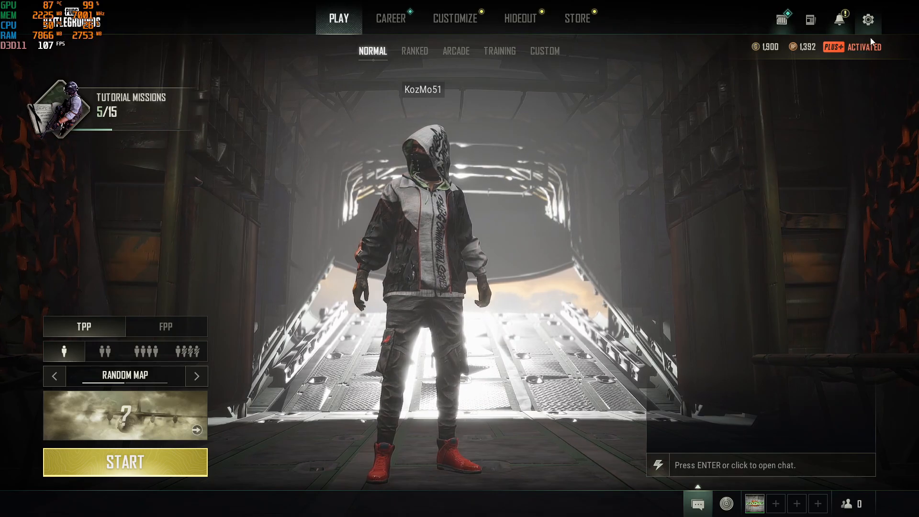
Step: Open the settings in PUBG: Battlegrounds and check the Inventory Character Render option among the gameplay settings
left_click(868, 20)
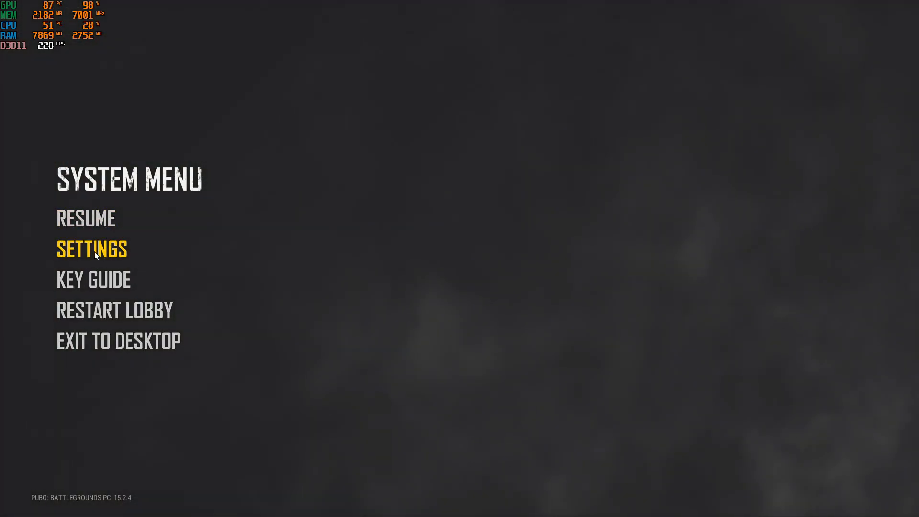
left_click(94, 250)
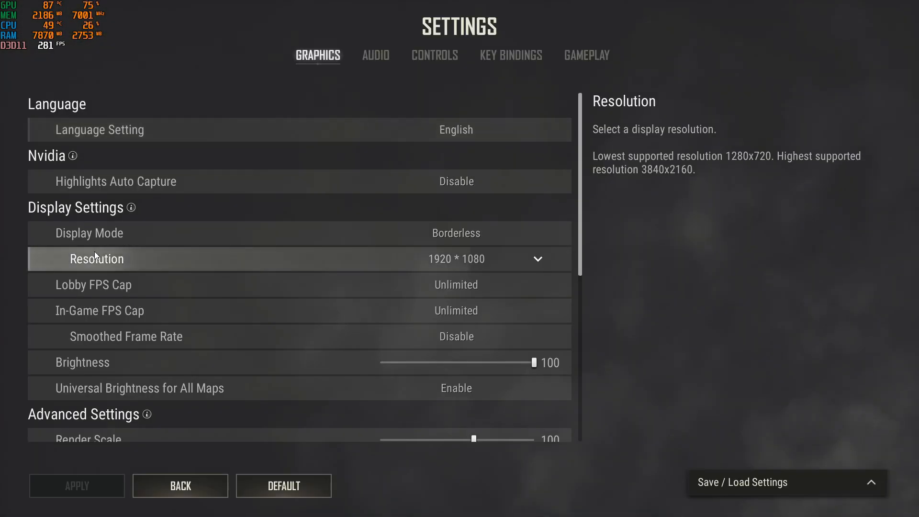
left_click(589, 54)
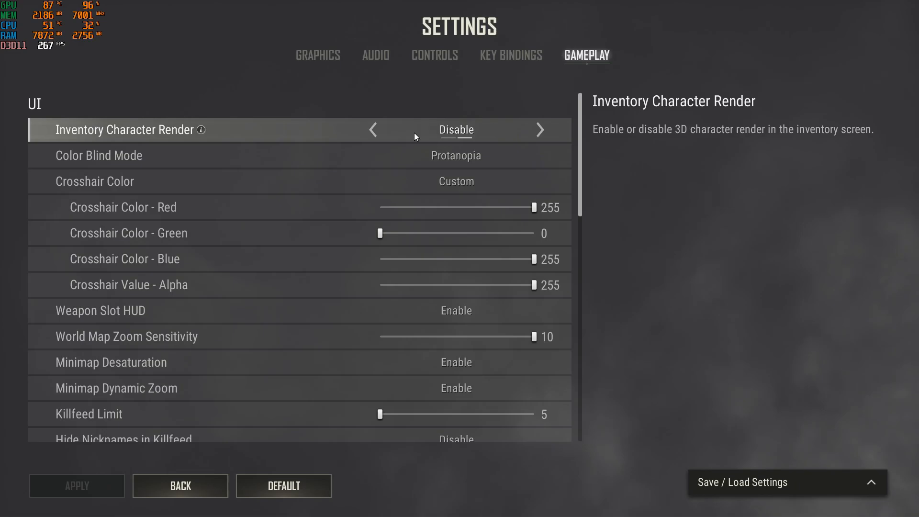
mouse_move(147, 134)
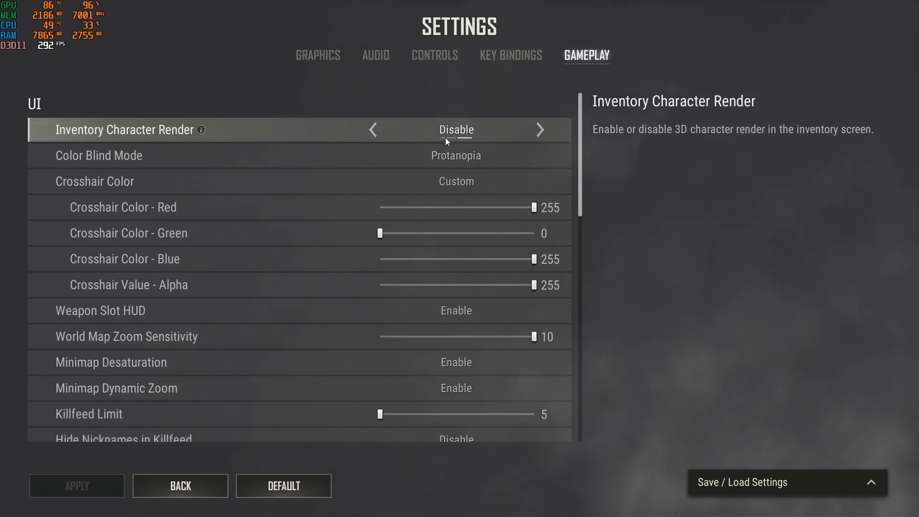
Step: Set the Display Mode to Full Screen in the game's graphics settings
left_click(320, 56)
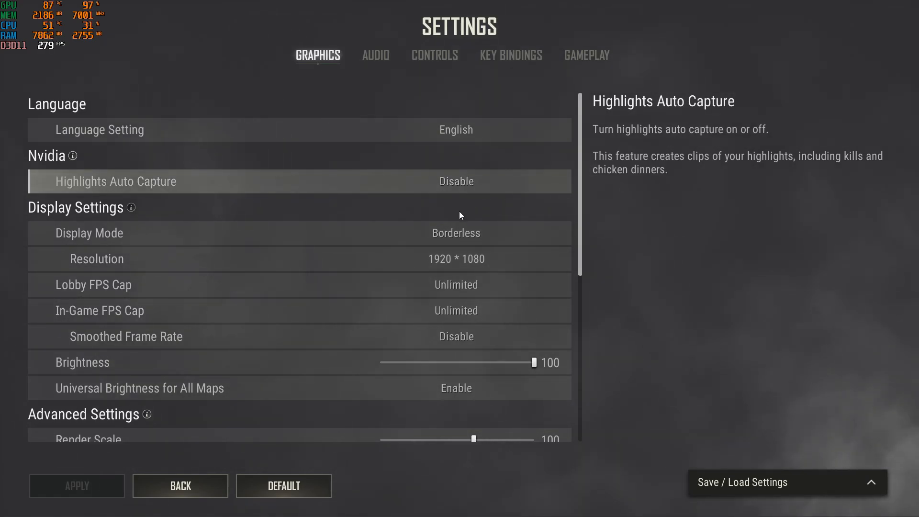
left_click(373, 233)
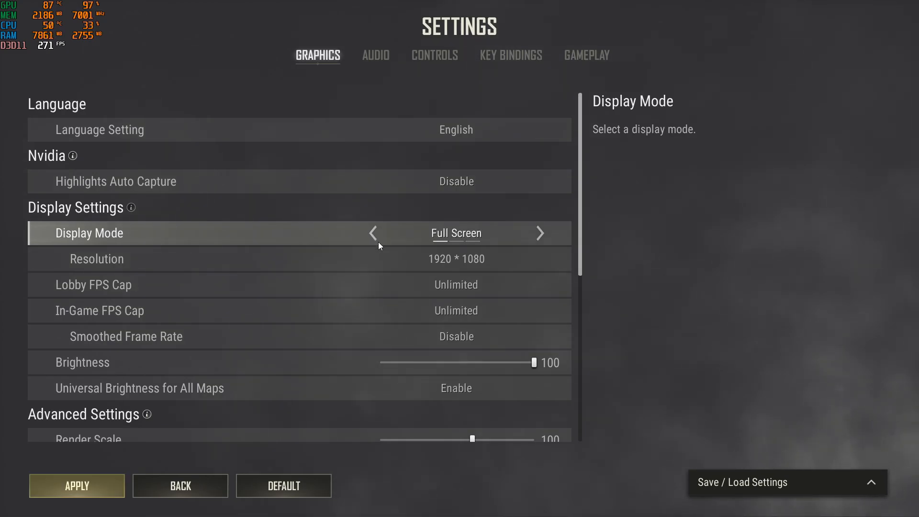
left_click(541, 234)
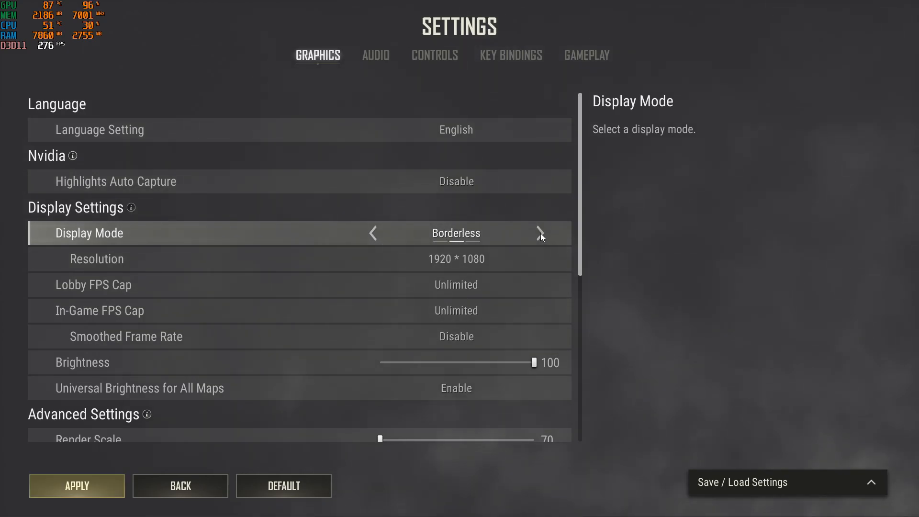
left_click(541, 234)
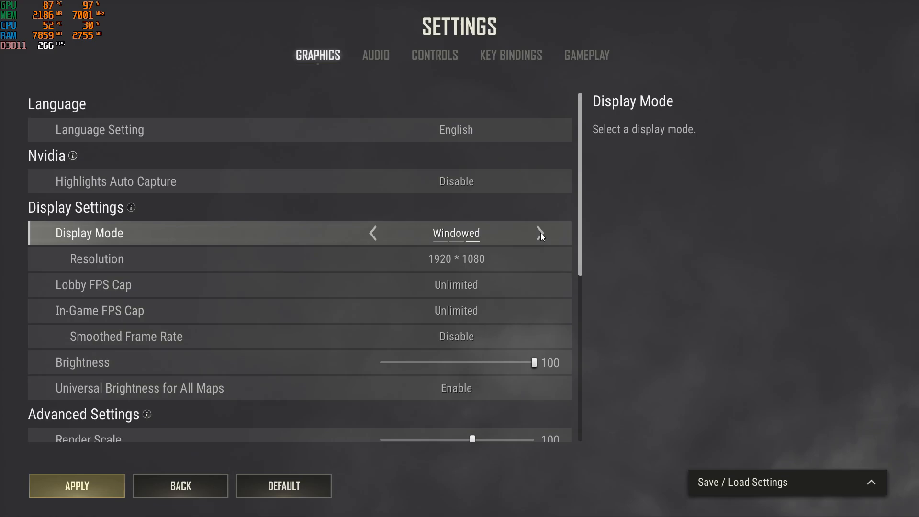
left_click(371, 233)
left_click(371, 233)
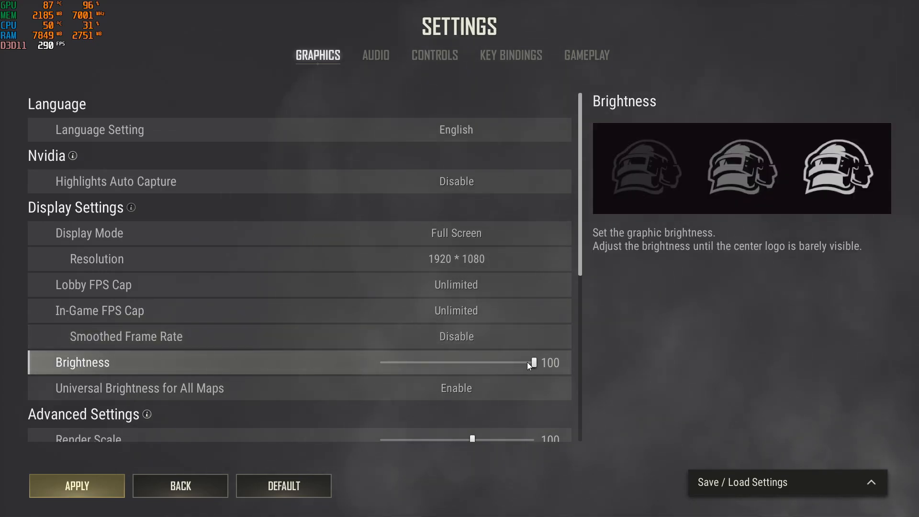
Step: Set Brightness to 100 and Render Scale to 100 in the graphics settings
left_click_drag(536, 364, 560, 367)
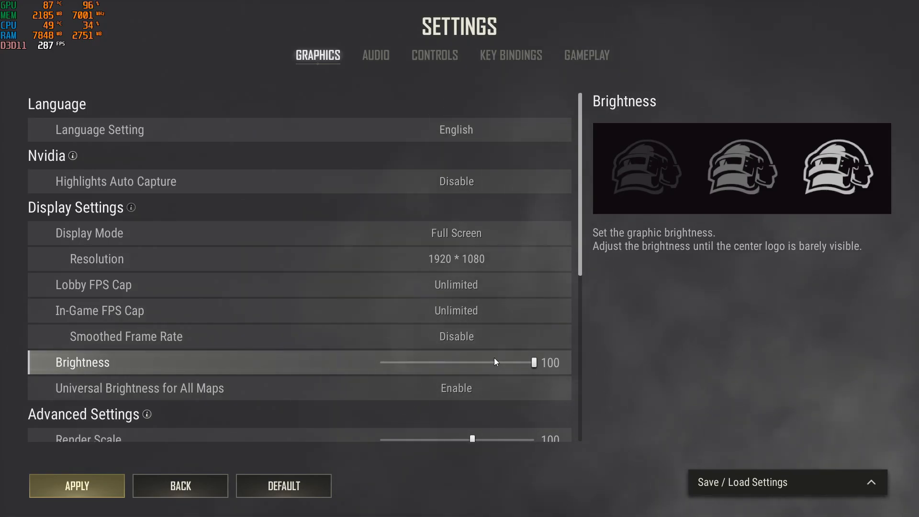
scroll(483, 355, "down", 1)
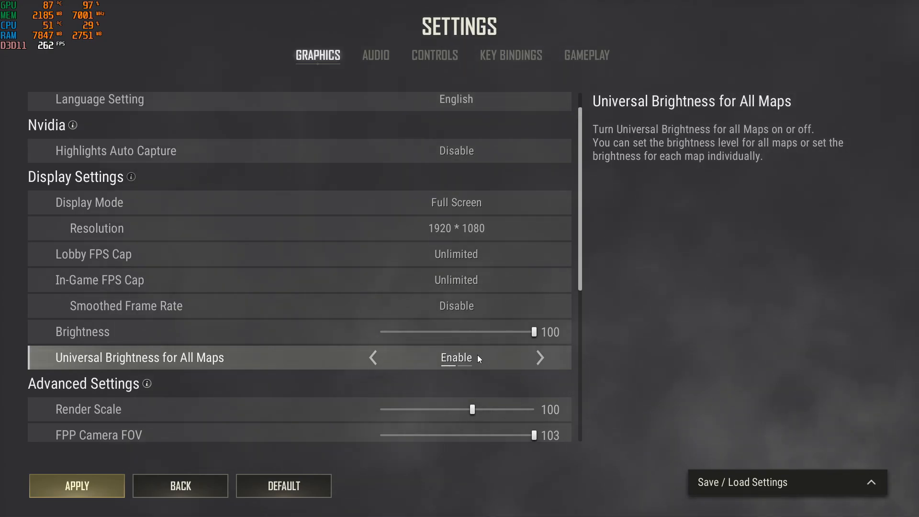
scroll(477, 356, "down", 3)
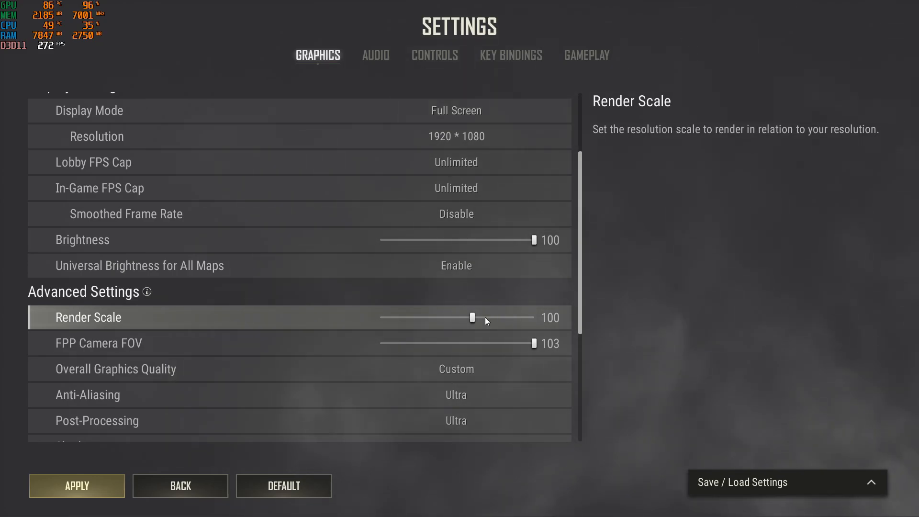
left_click_drag(473, 318, 534, 317)
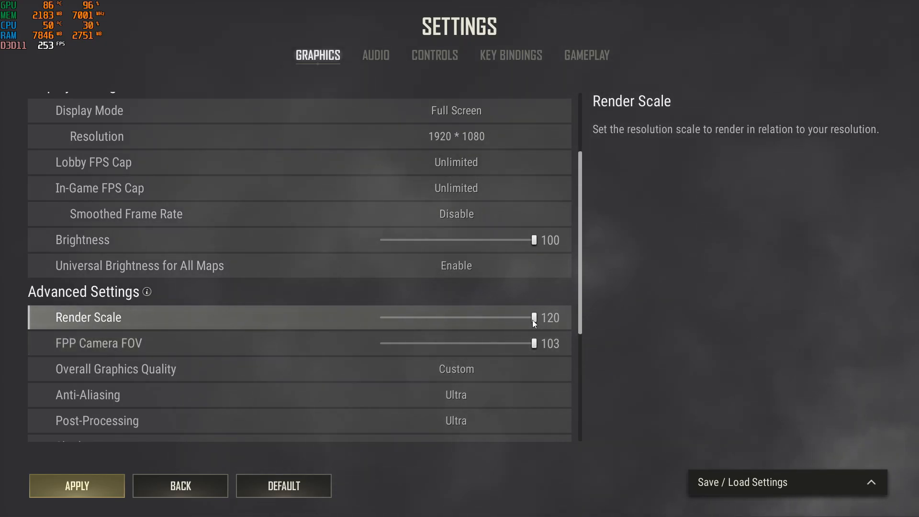
left_click_drag(534, 318, 473, 318)
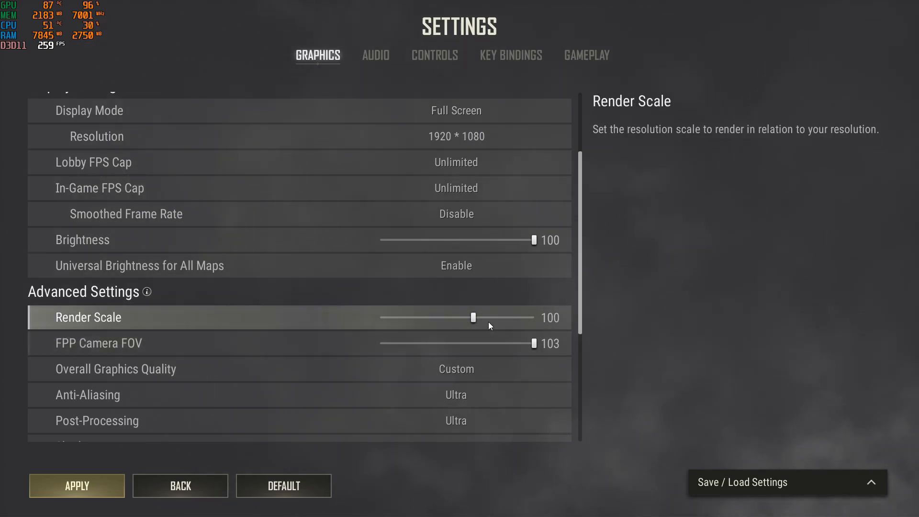
Step: Set the FPP Camera FOV to its maximum of 103
scroll(490, 324, "down", 1)
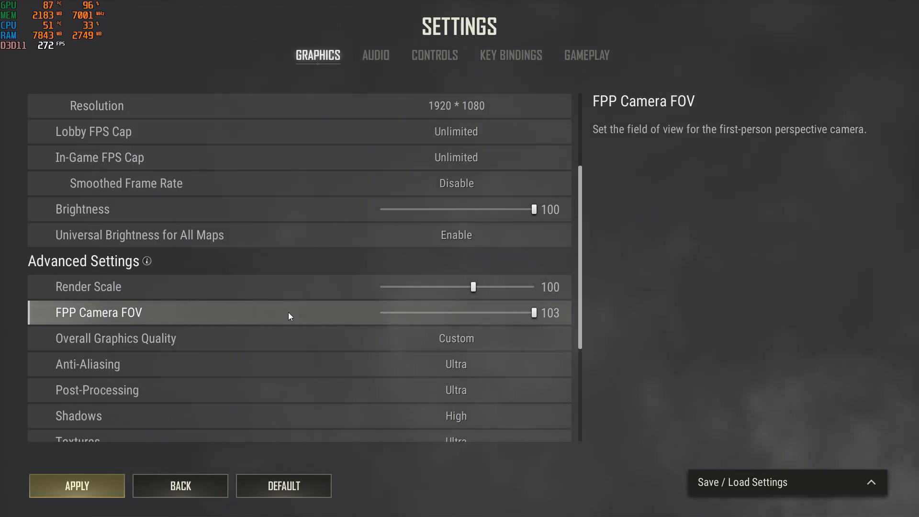
mouse_move(531, 313)
left_mouse_down()
mouse_move(519, 314)
mouse_move(534, 314)
left_mouse_up()
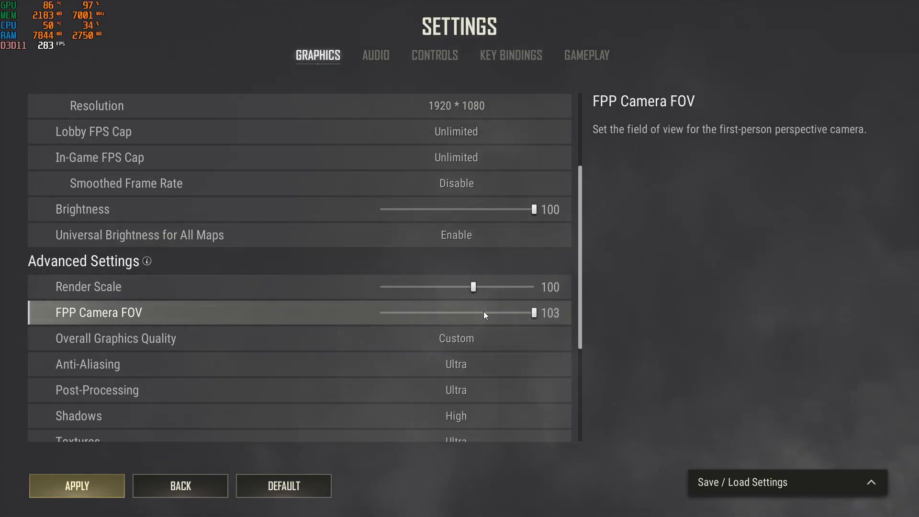
Step: Try the Very Low preset for Overall Graphics Quality and review the individual quality options
scroll(478, 316, "down", 1)
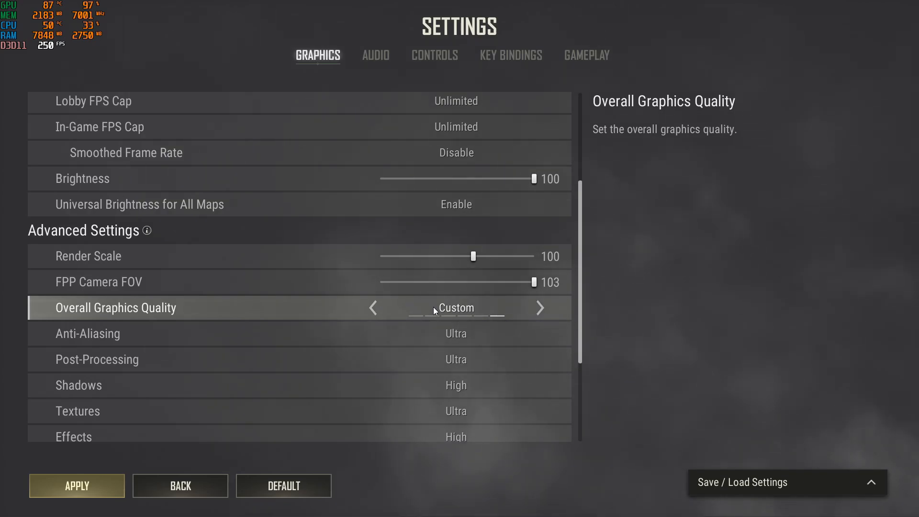
left_click(372, 308)
left_click(371, 307)
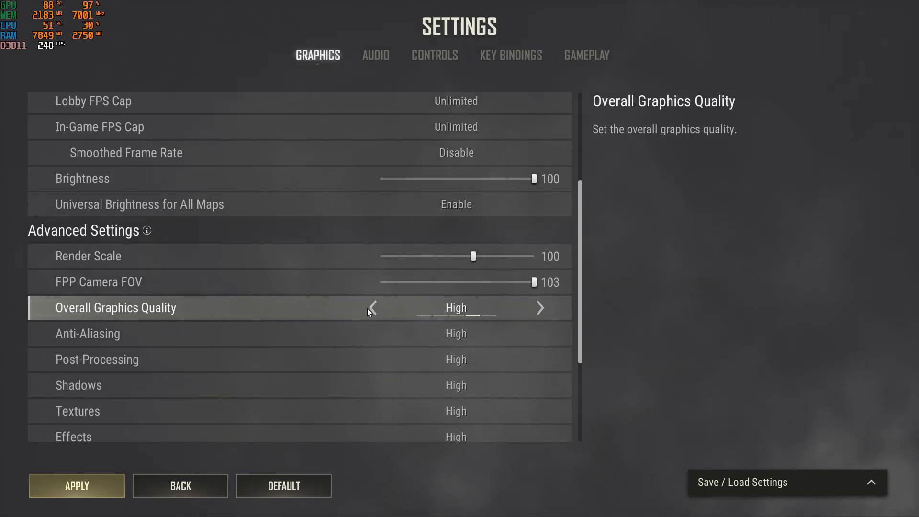
left_click(373, 306)
left_click(372, 307)
left_click(371, 307)
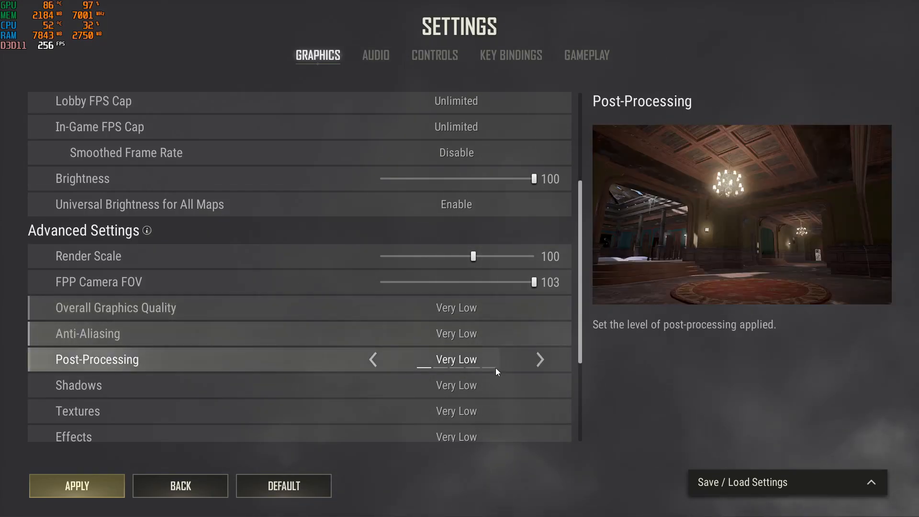
scroll(498, 365, "down", 3)
scroll(501, 376, "up", 4)
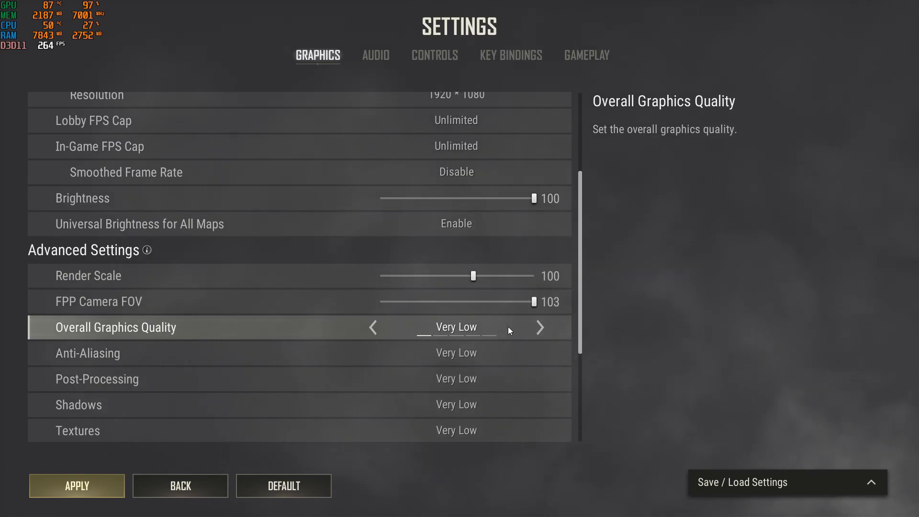
Step: Set the Overall Graphics Quality preset to Ultra
left_click(541, 327)
left_click(541, 326)
left_click(540, 327)
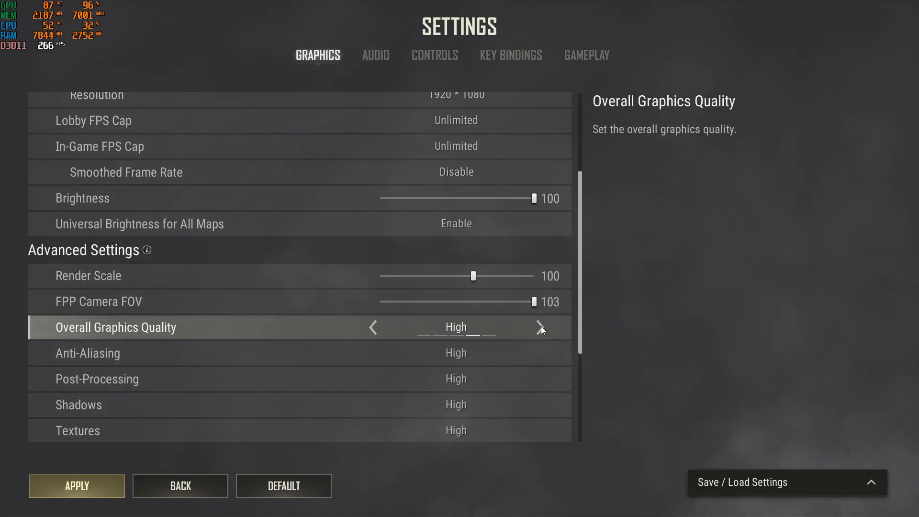
left_click(540, 327)
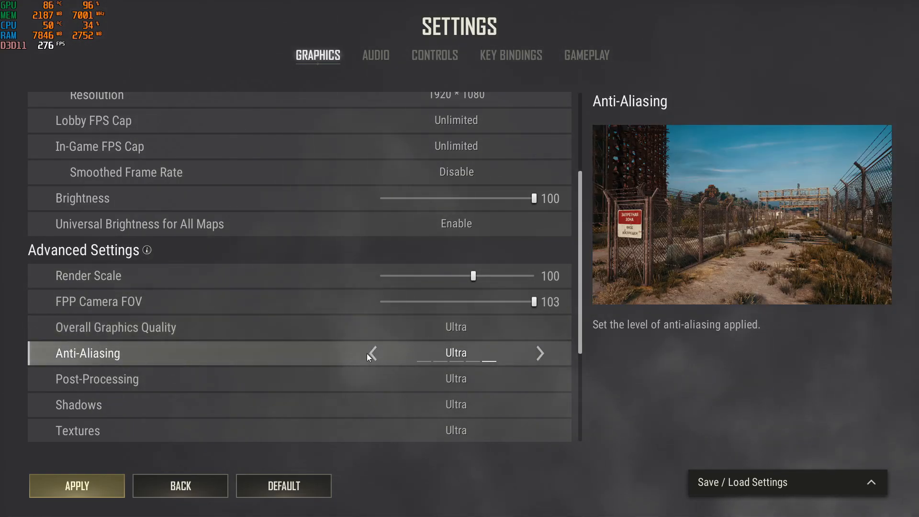
Step: Lower Anti-Aliasing to Low to compare its preview image, and return it to Ultra
left_click(373, 353)
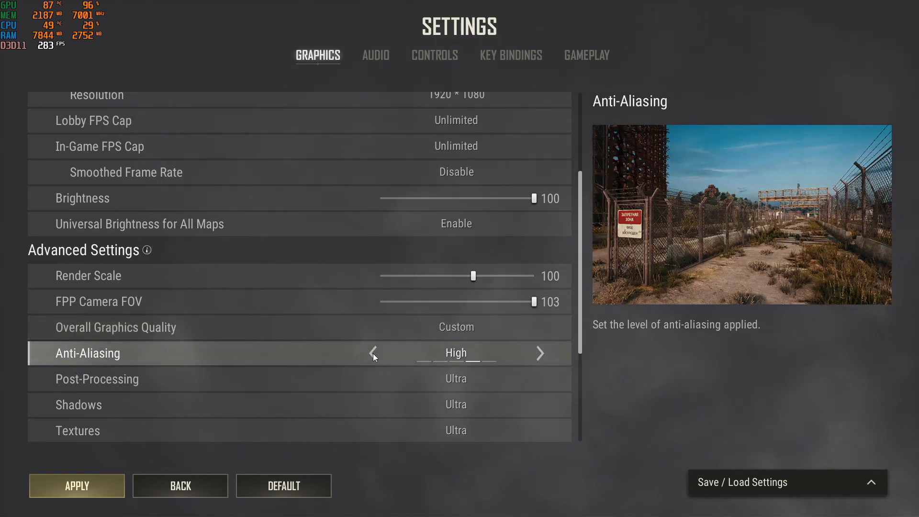
left_click(374, 354)
left_click(374, 354)
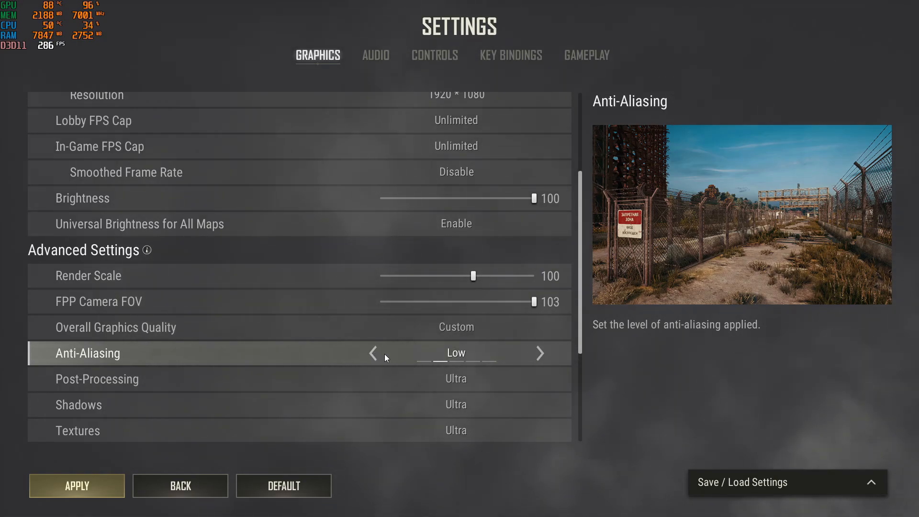
left_click(540, 353)
left_click(541, 353)
left_click(541, 354)
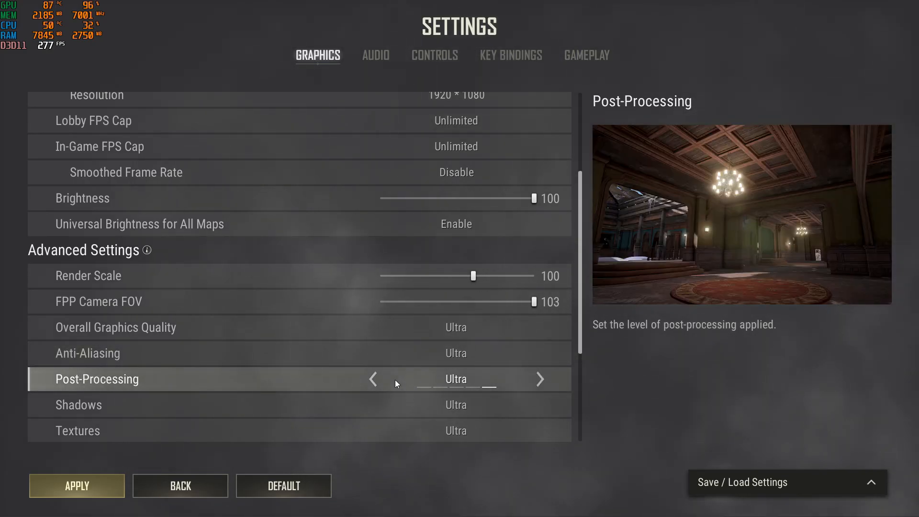
Step: Set Post-Processing to Medium after comparing the preview images of the lower levels
left_click(372, 381)
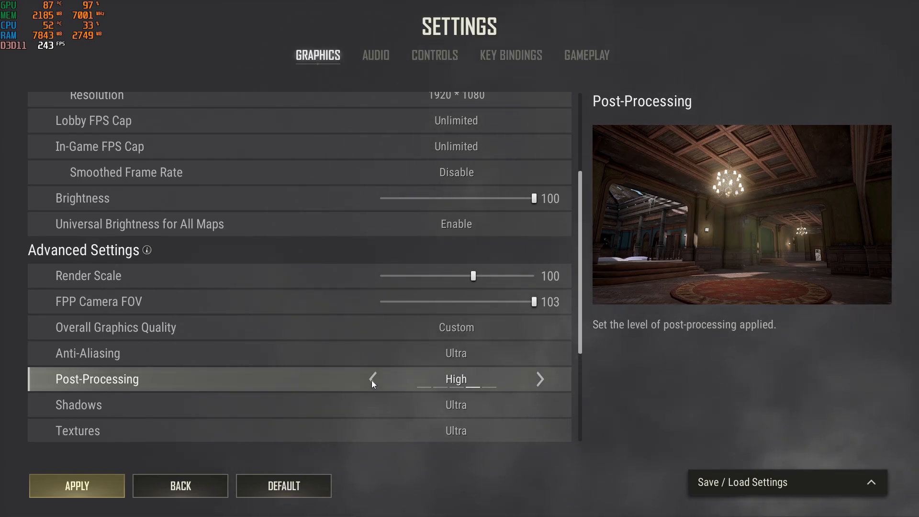
left_click(372, 380)
left_click(370, 380)
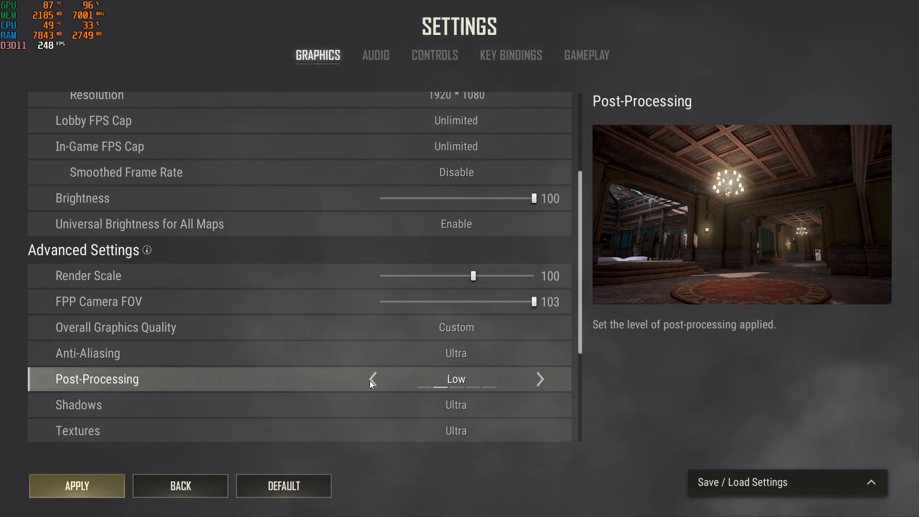
left_click(540, 379)
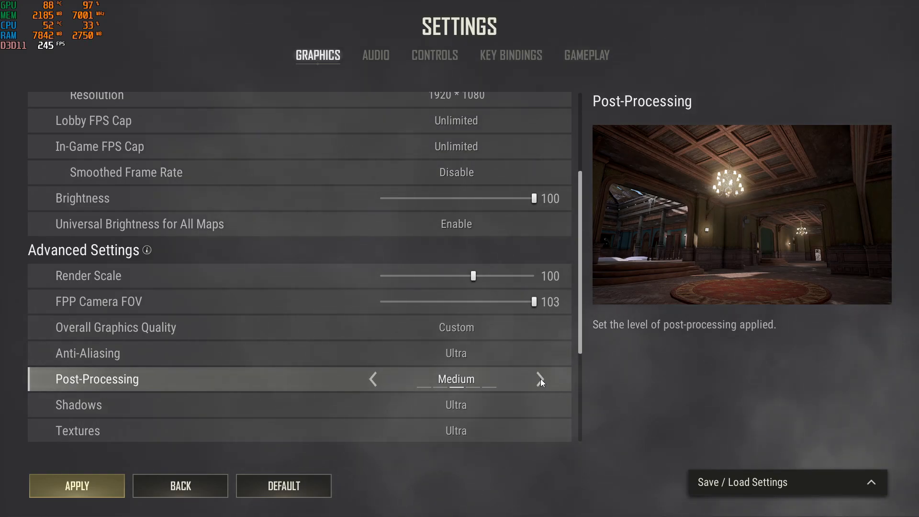
Step: Set the Shadows quality to Low in the advanced graphics settings
scroll(543, 378, "down", 1)
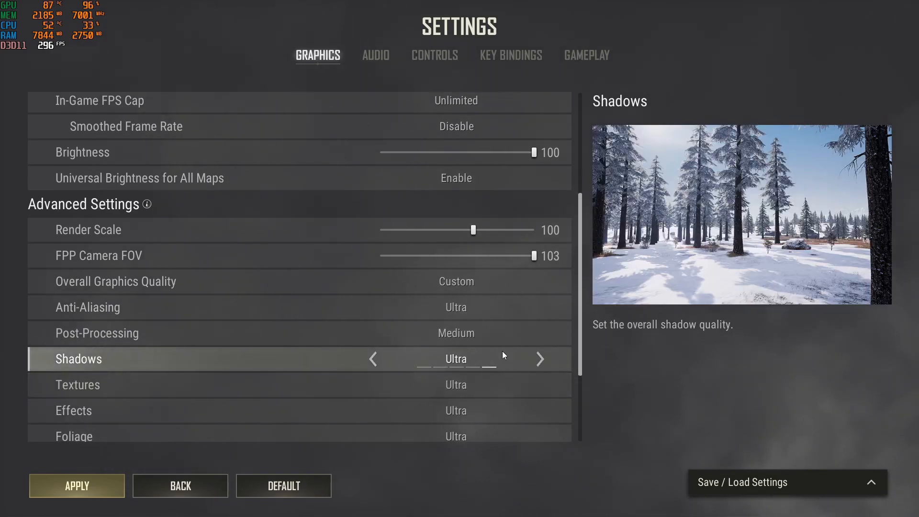
left_click(371, 358)
left_click(372, 359)
left_click(372, 359)
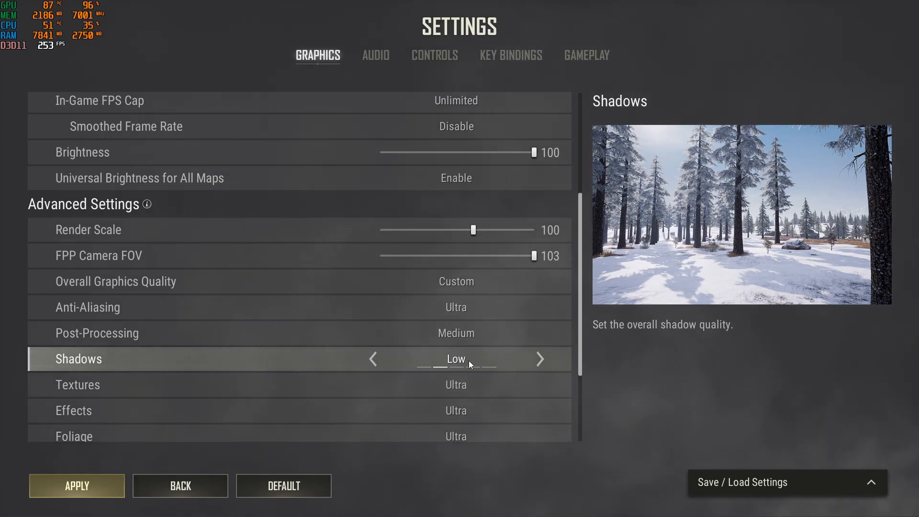
scroll(474, 383, "down", 1)
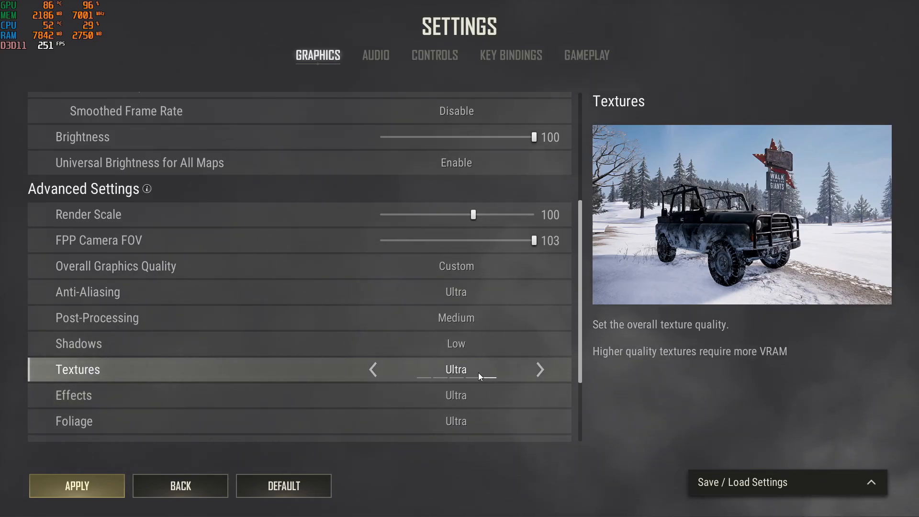
Step: Set Textures to High and Effects to Very Low in the advanced graphics settings
left_click(373, 368)
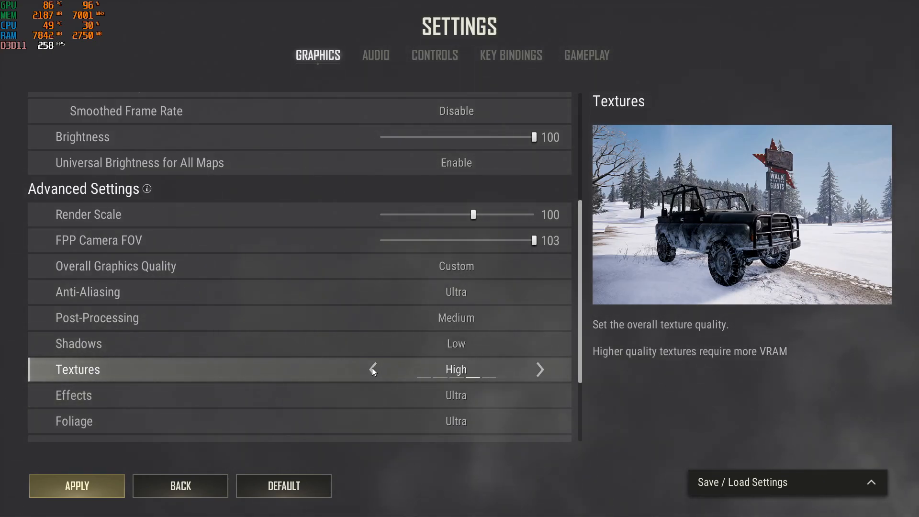
scroll(370, 366, "down", 1)
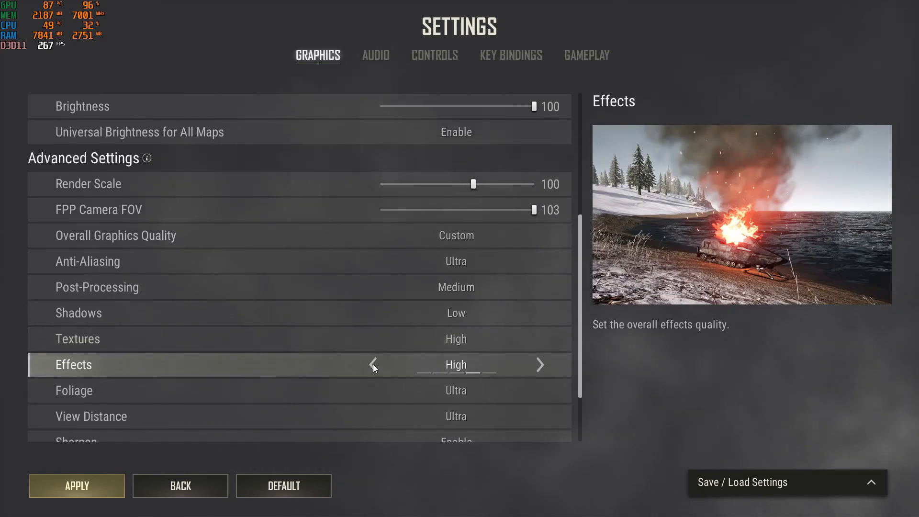
left_click(372, 366)
left_click(373, 365)
left_click(373, 365)
left_click(372, 365)
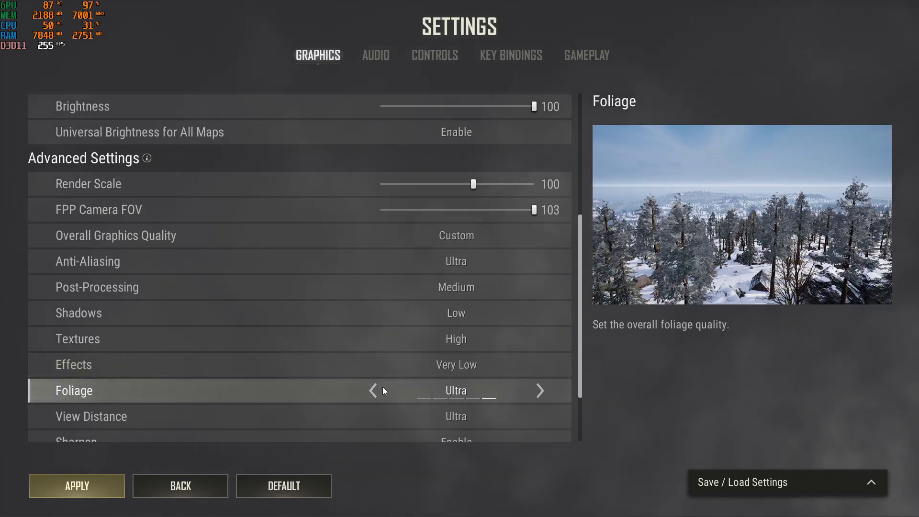
Step: Lower Foliage to Low to compare its preview image, and set it to High
left_click(373, 390)
left_click(372, 390)
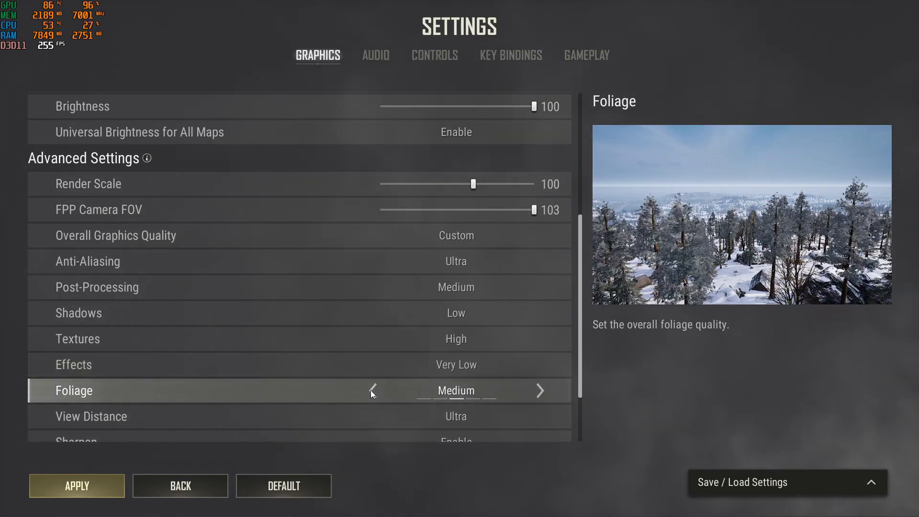
left_click(372, 390)
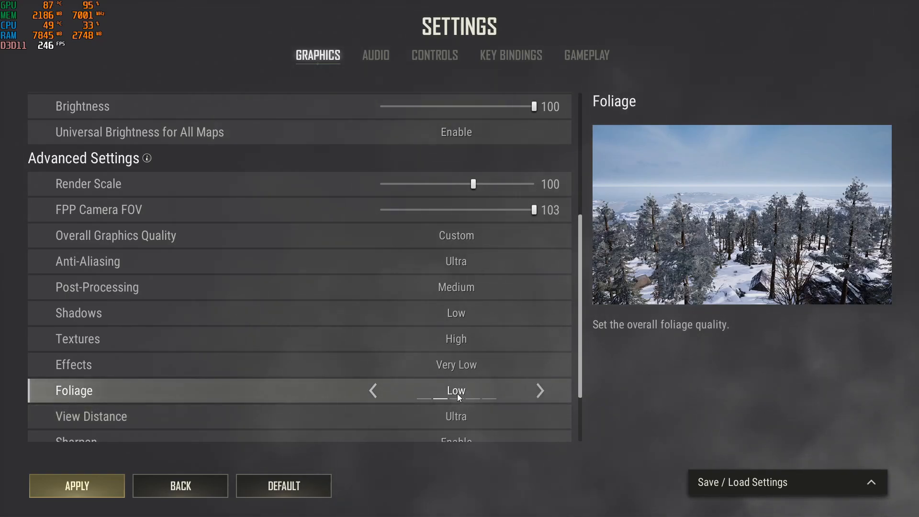
left_click(541, 390)
left_click(541, 390)
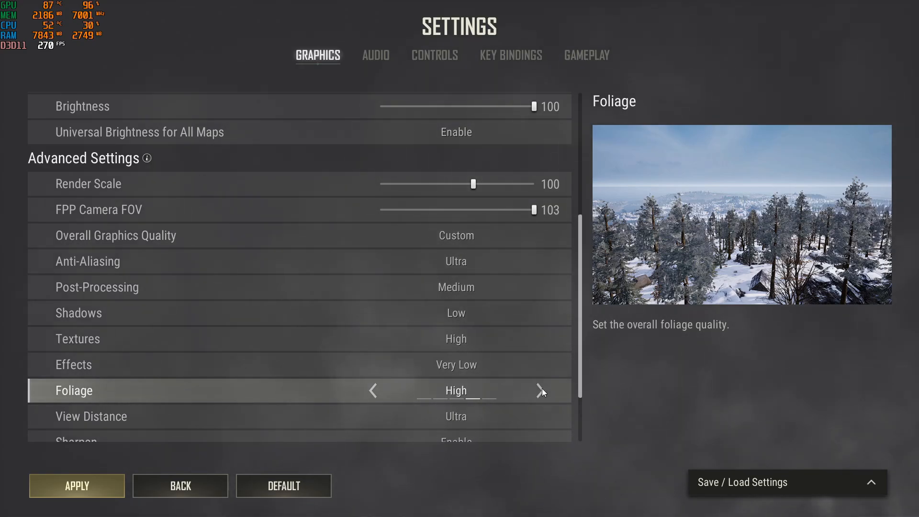
Step: Lower View Distance to Low to compare its preview image, and set it to High
scroll(542, 389, "down", 1)
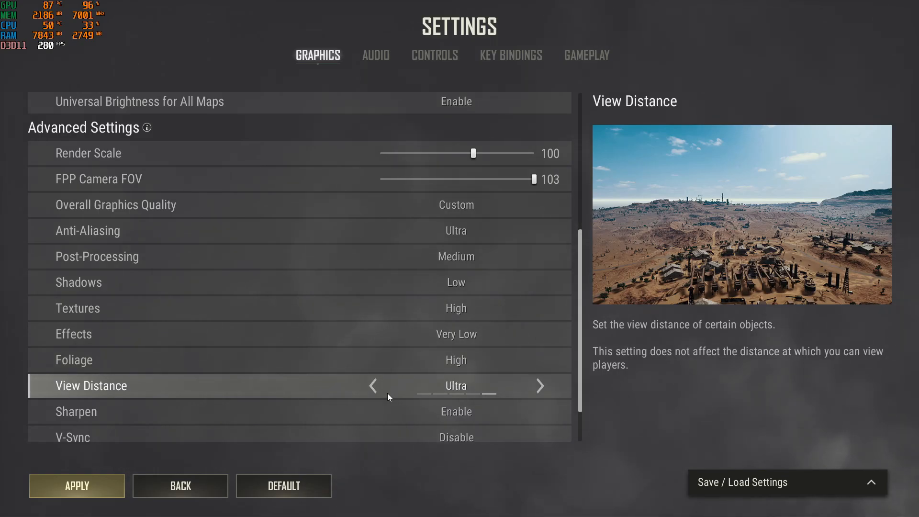
left_click(372, 384)
left_click(372, 385)
left_click(372, 384)
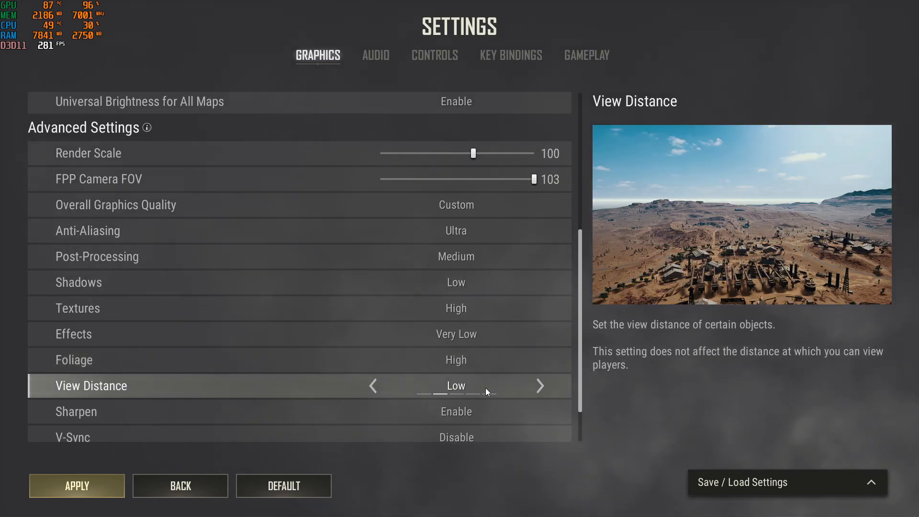
left_click(541, 386)
left_click(541, 385)
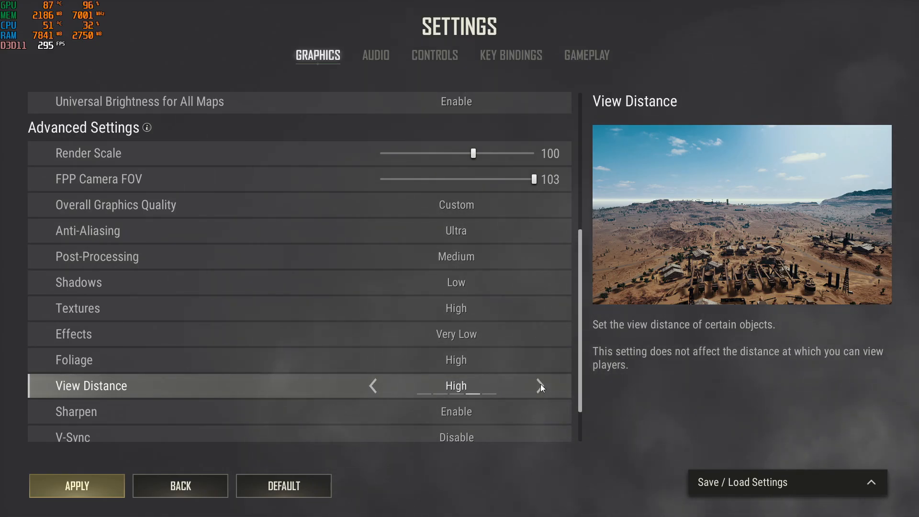
Step: Enable V-Sync and Motion Blur one at a time to preview their effects, returning each to Disable
scroll(541, 384, "down", 1)
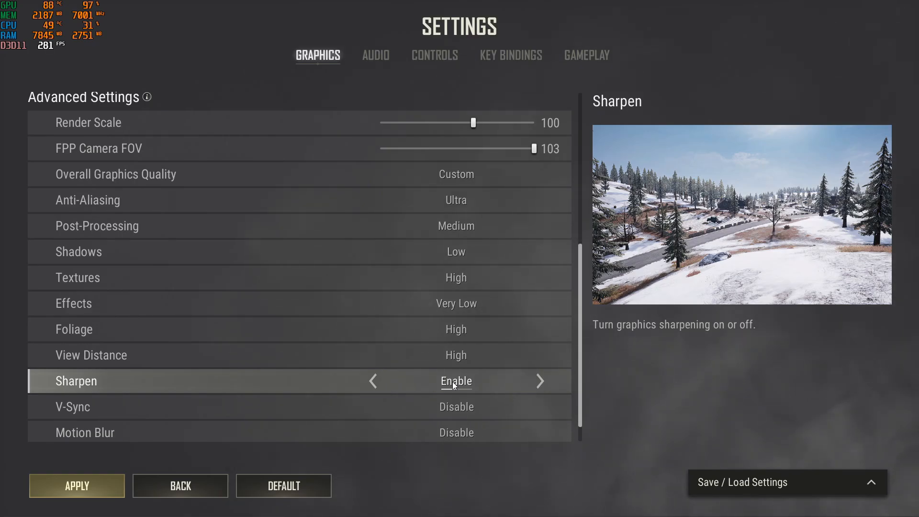
scroll(455, 382, "down", 1)
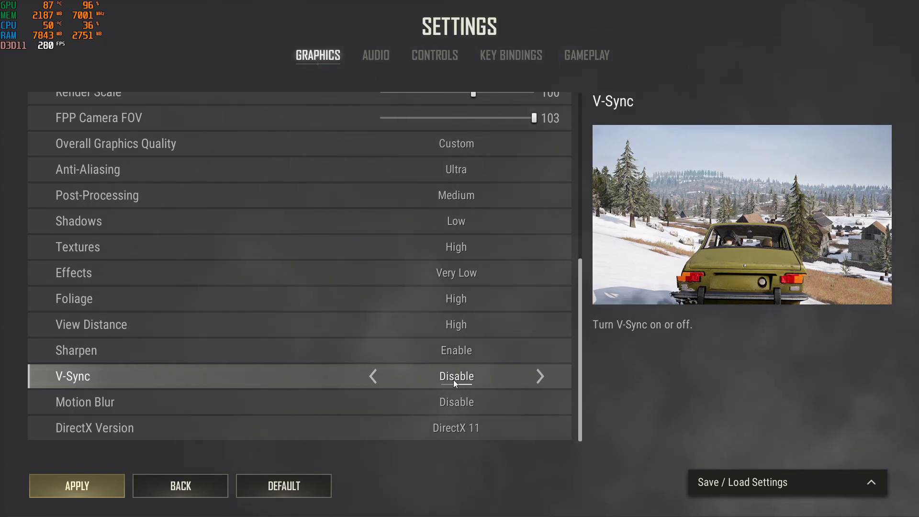
left_click(370, 374)
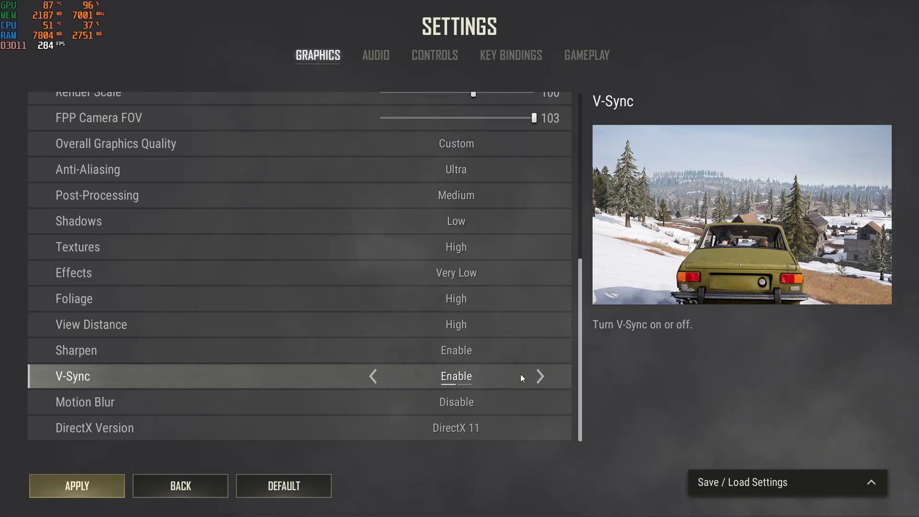
left_click(540, 378)
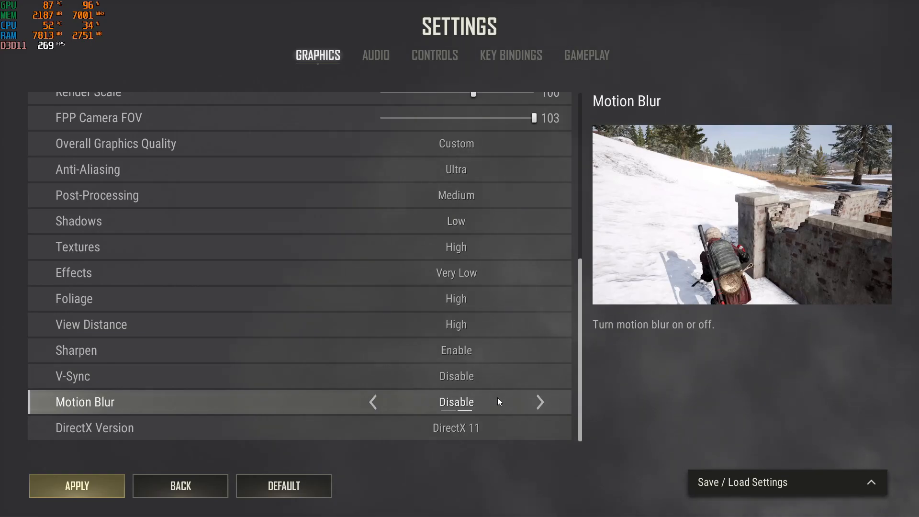
left_click(373, 403)
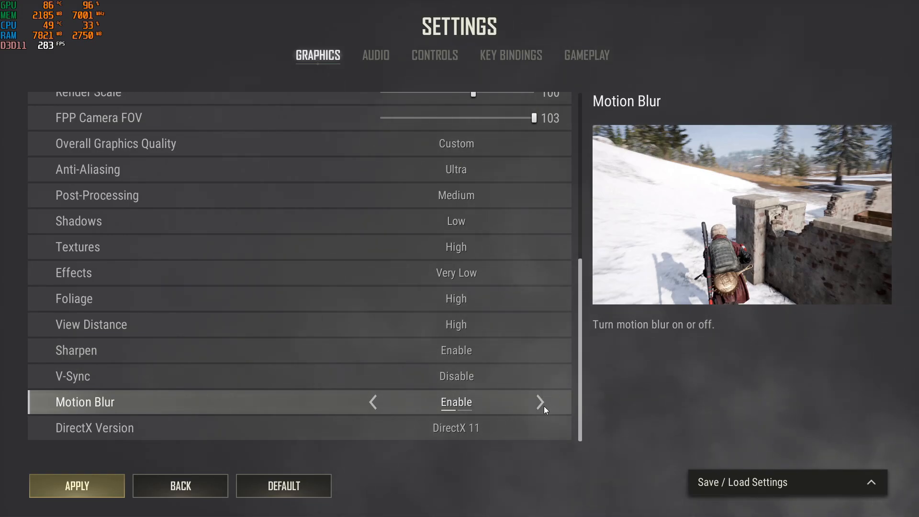
left_click(543, 404)
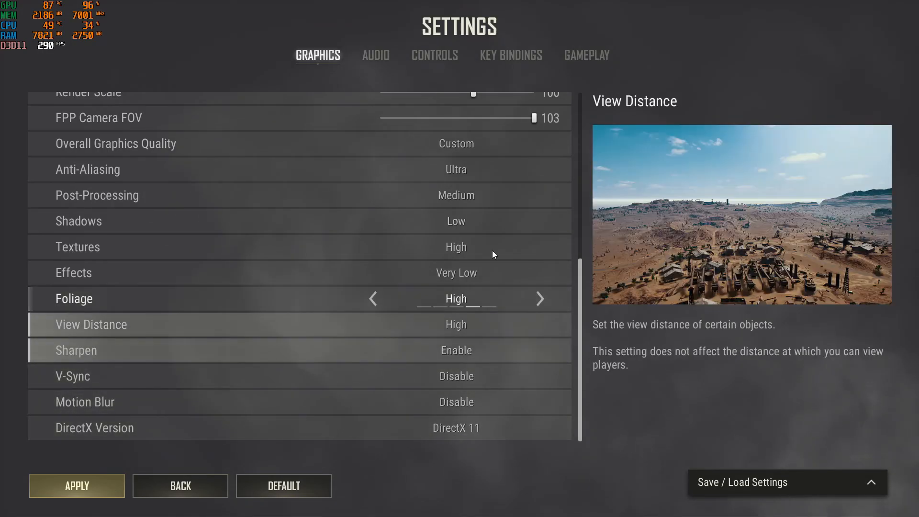
Step: View the gameplay settings, including the inventory character render option, and return to the graphics settings
left_click(587, 54)
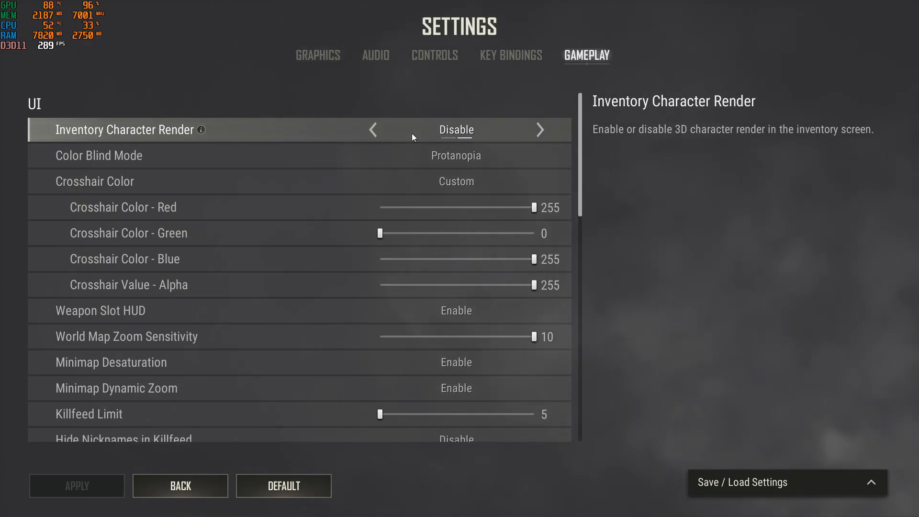
left_click(307, 49)
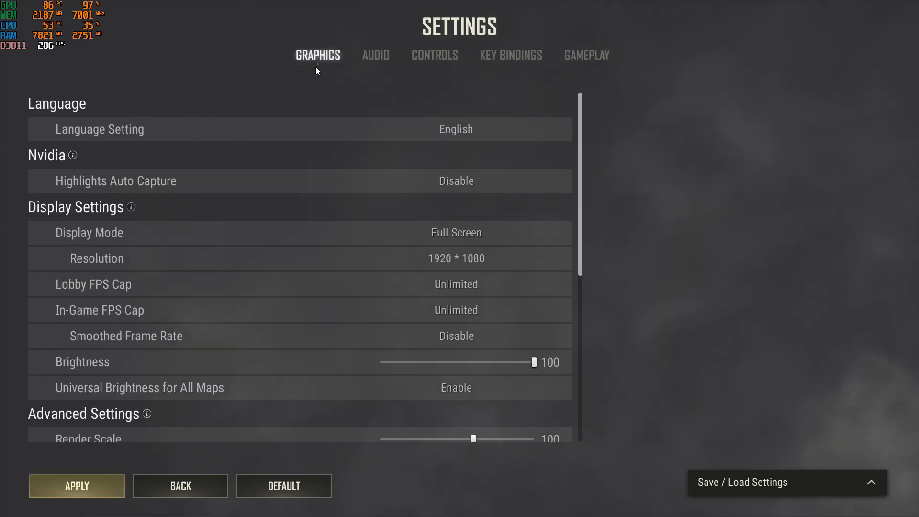